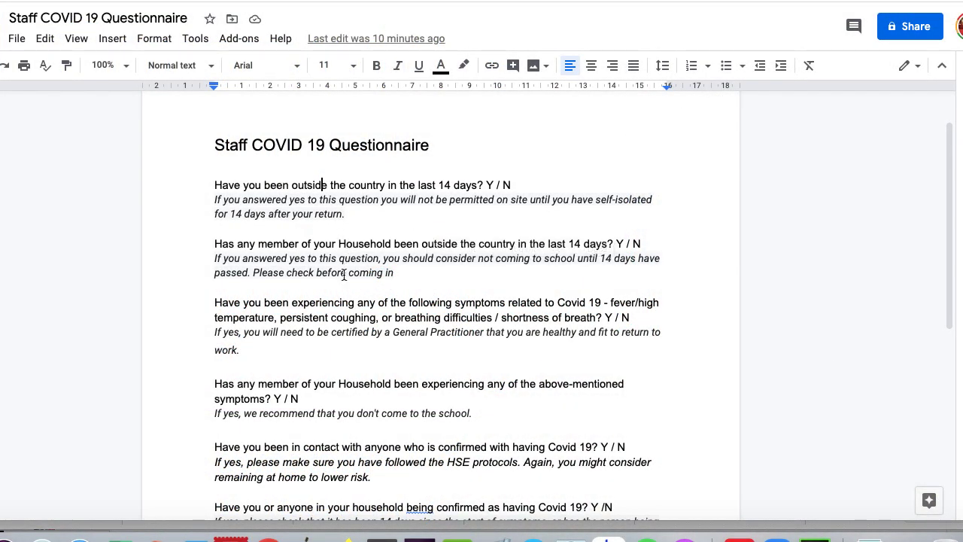
# Review the questions and italic follow-up advice in the Staff COVID 19 Questionnaire document.
pyautogui.scroll(-1, 343, 275)
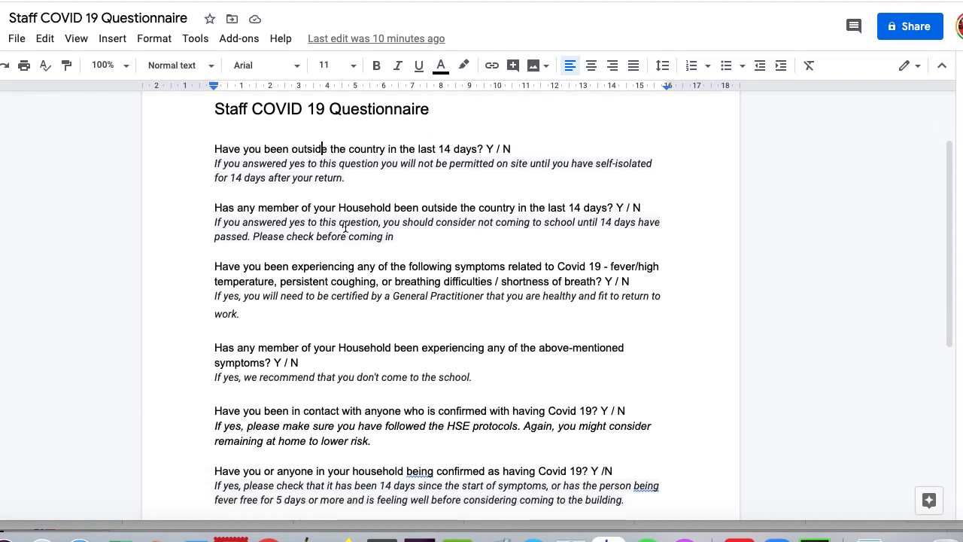
pyautogui.hotkey('alt', 'Right')
pyautogui.hotkey('alt', 'Right')
pyautogui.hotkey('alt', 'Right')
pyautogui.scroll(-1, 361, 190)
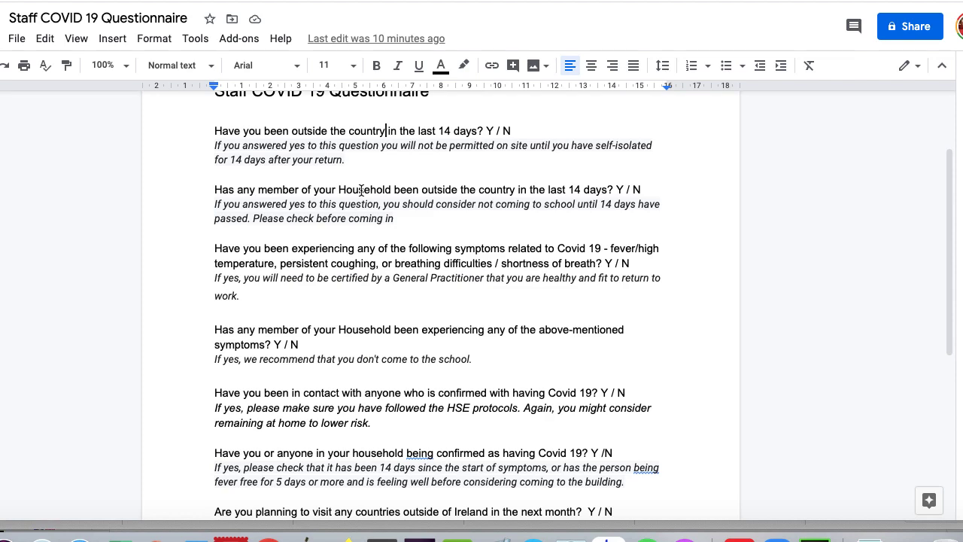
pyautogui.scroll(1, 361, 190)
pyautogui.scroll(1, 361, 191)
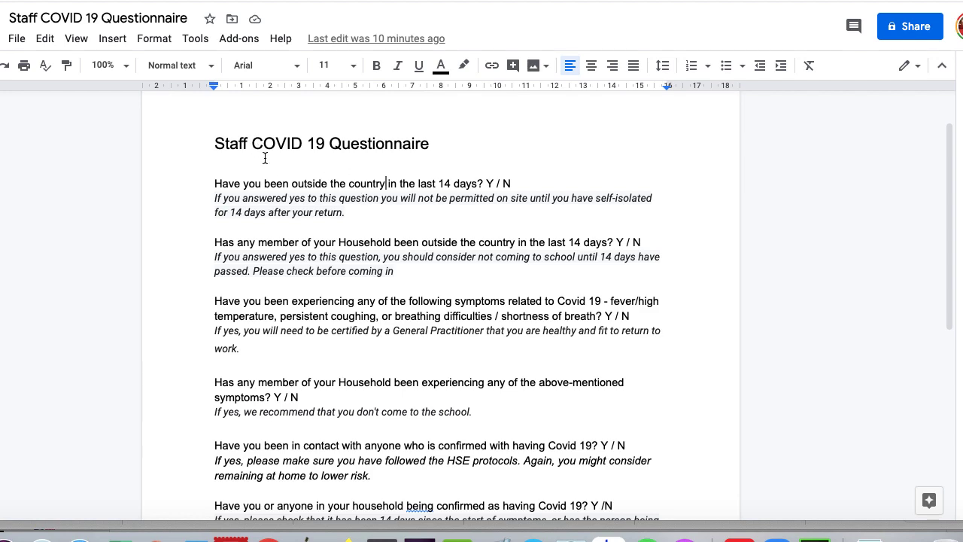
pyautogui.scroll(-1, 295, 396)
pyautogui.scroll(-1, 295, 396)
pyautogui.scroll(1, 295, 393)
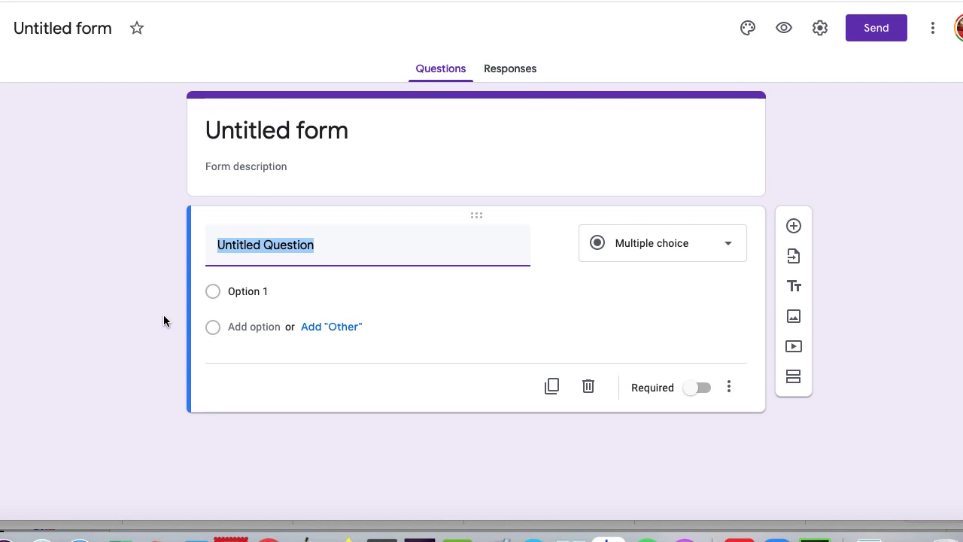
# Title the untitled Google Form "Staff COVID 19 Questionnaire", reusing the heading from the Google Docs document.
pyautogui.click(325, 142)
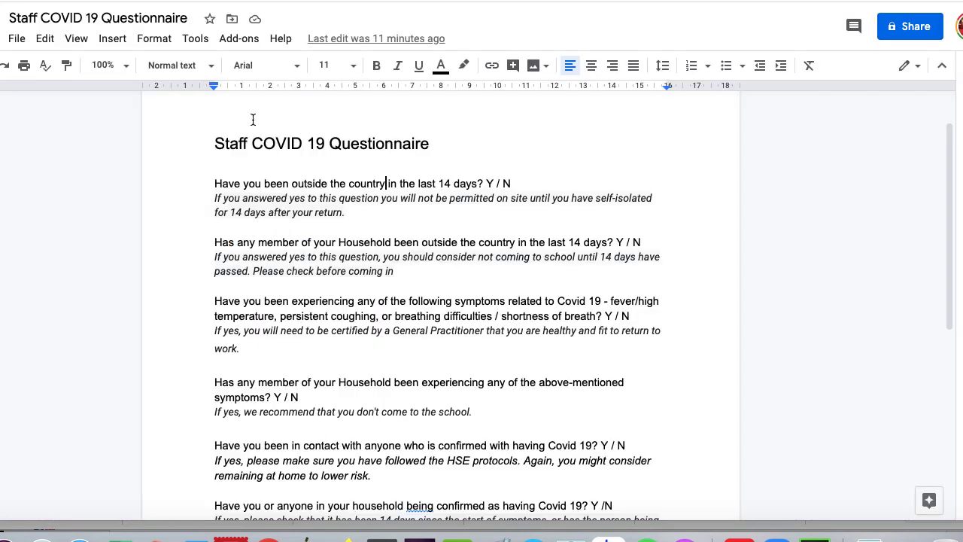
pyautogui.moveTo(214, 143); pyautogui.dragTo(440, 133)
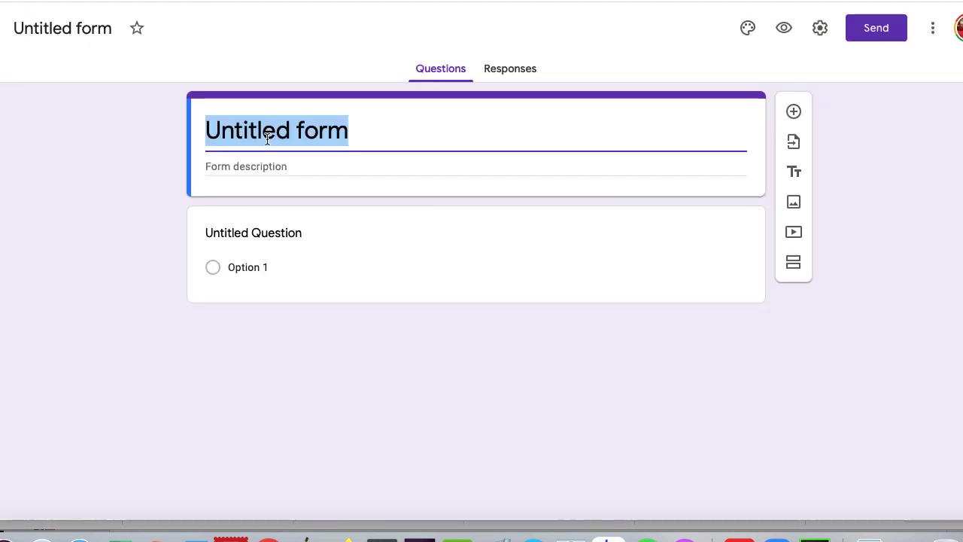
pyautogui.write('Staff COVID 19 Questionnaire')
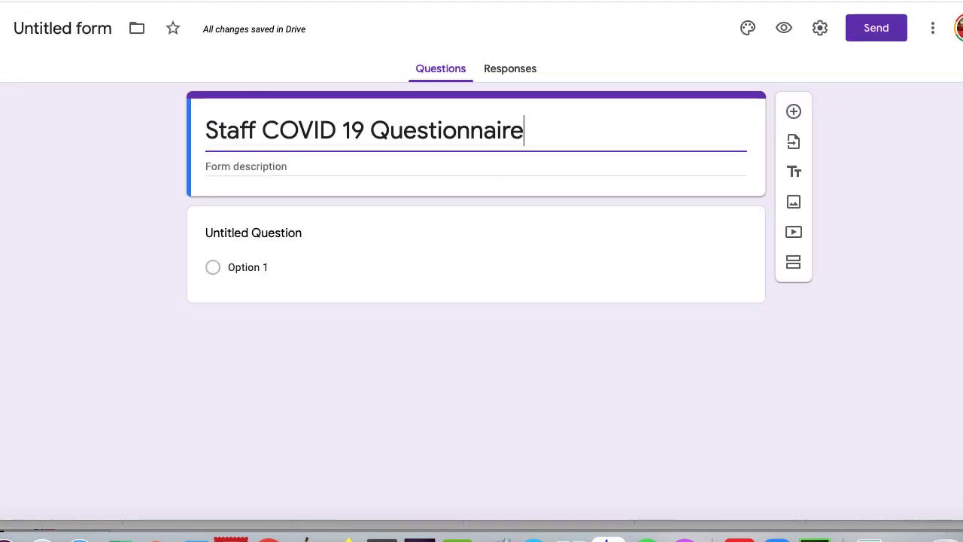
pyautogui.press('super+Tab')
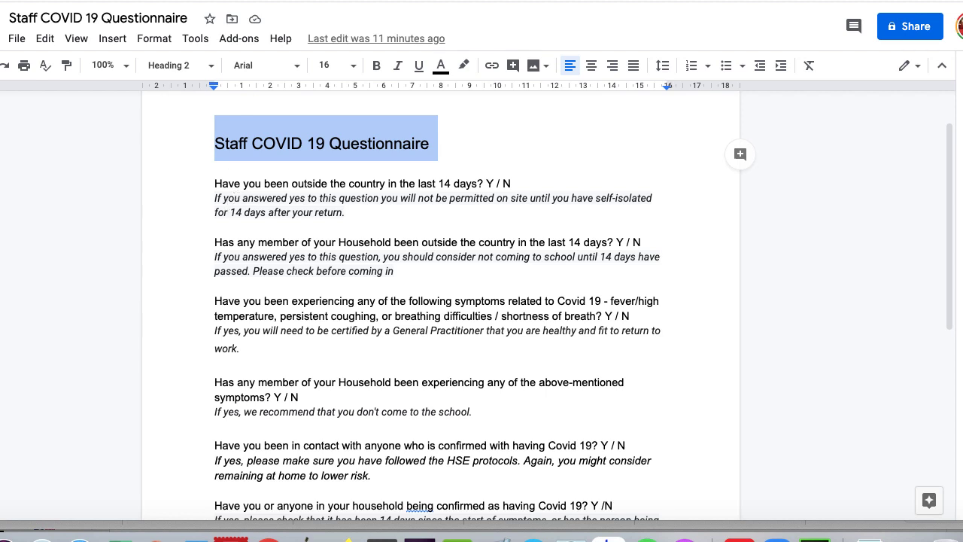
pyautogui.press('super+Tab')
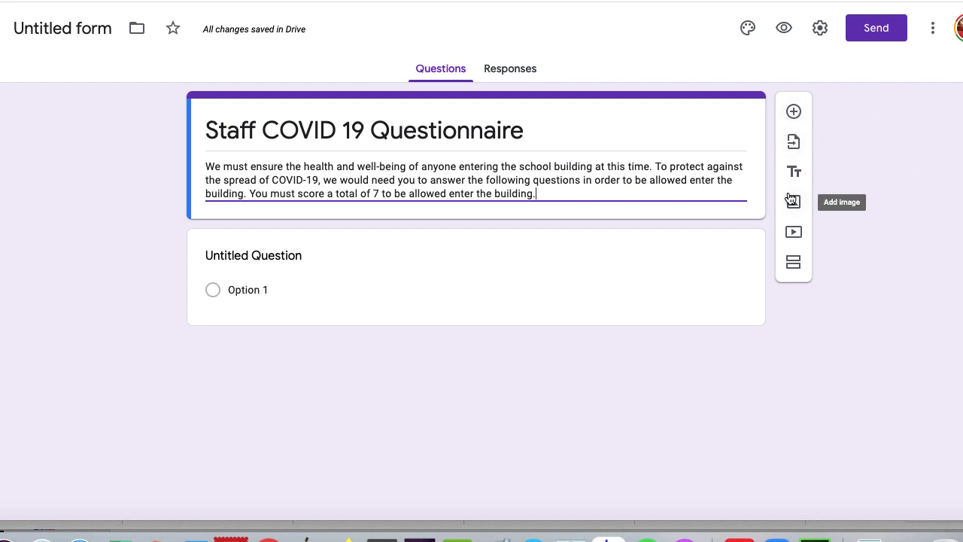
pyautogui.click(795, 235)
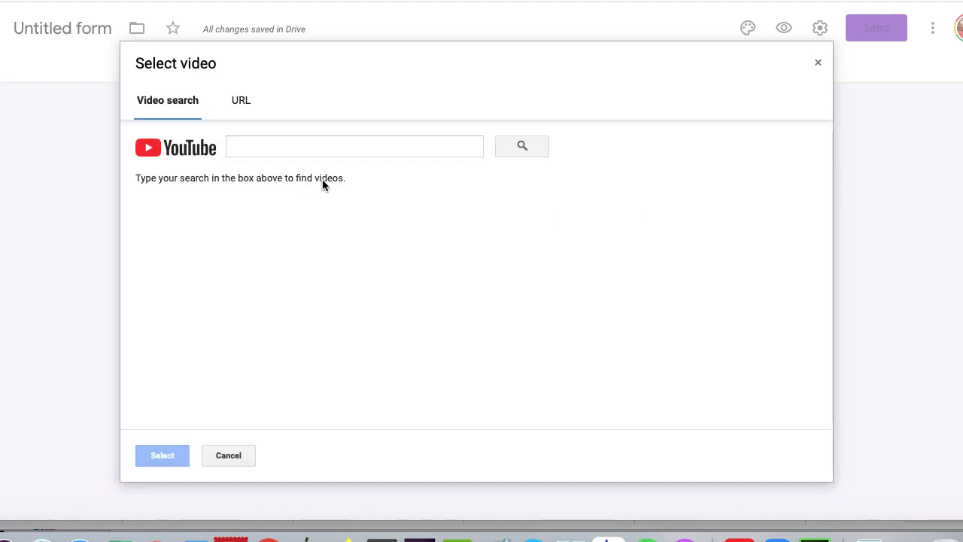
pyautogui.click(346, 145)
pyautogui.write('https://www.youtube.com/watch?v=ztj7JhMt3Wc')
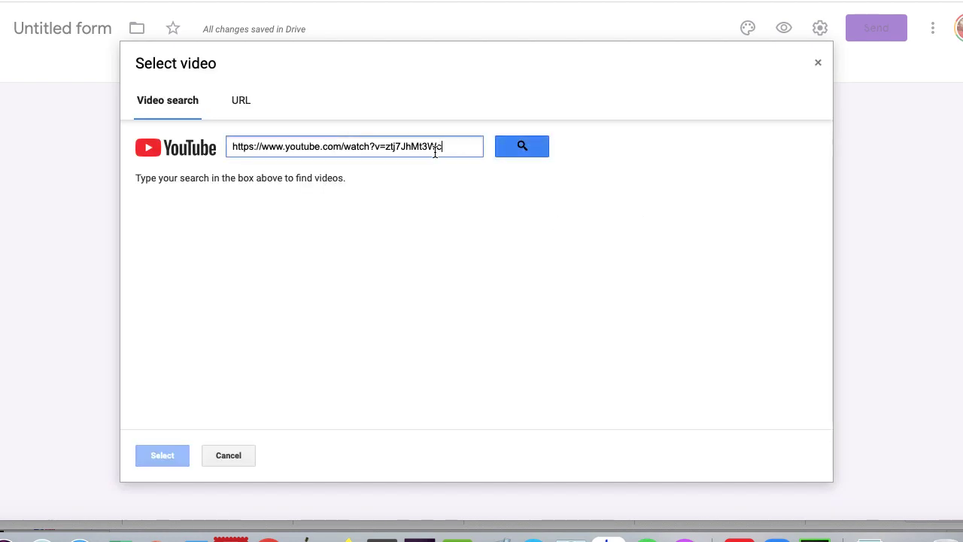
pyautogui.click(520, 147)
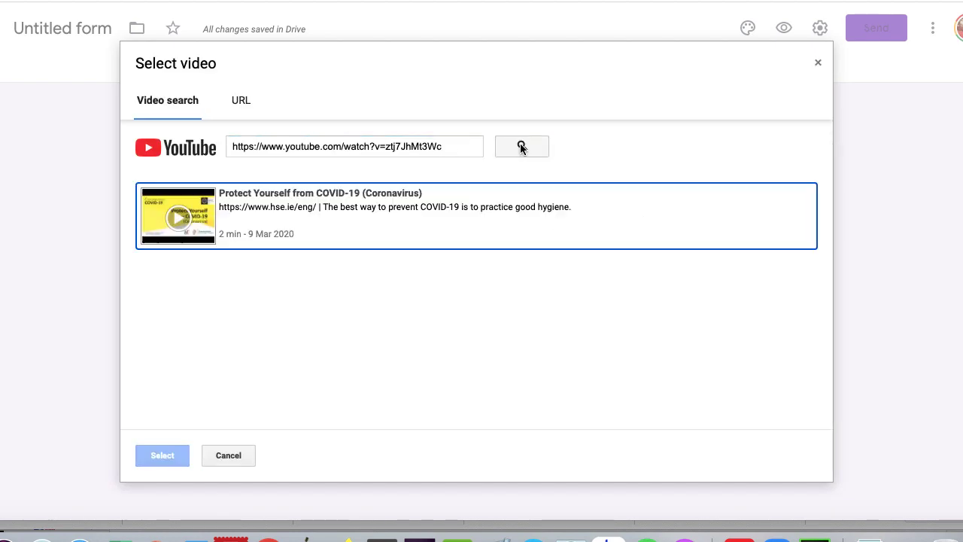
pyautogui.click(297, 215)
pyautogui.click(161, 456)
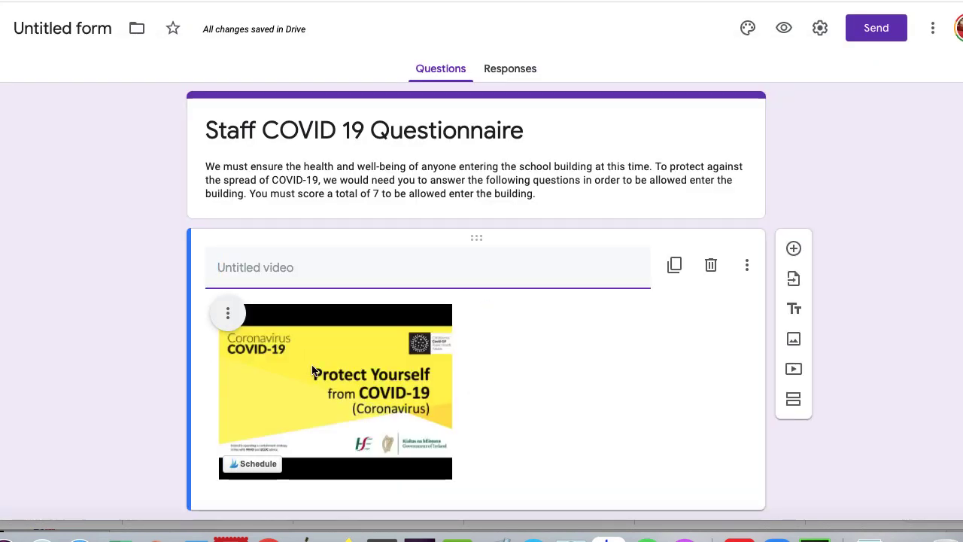
pyautogui.write('Please watch this video before')
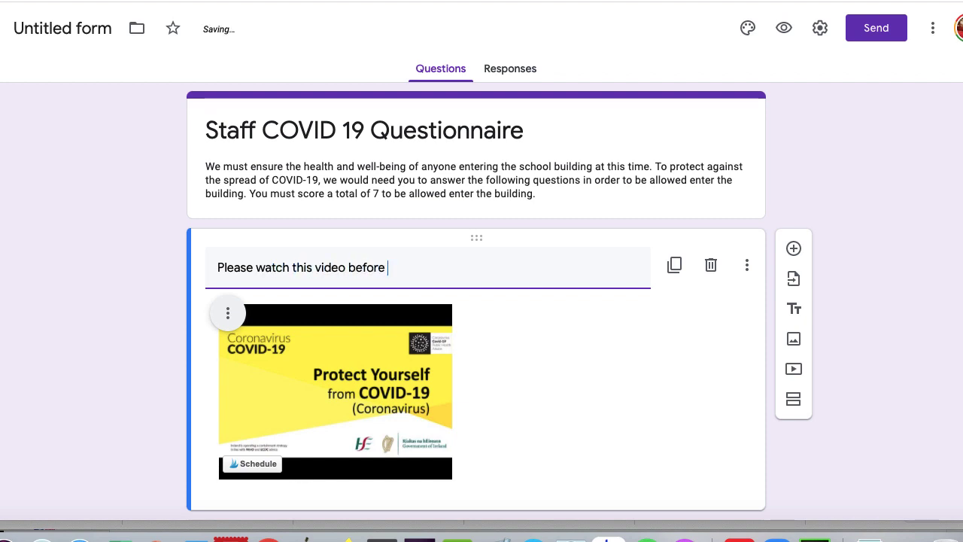
pyautogui.write(' you answer the questions.')
# Add a short-answer question titled "Your Name" below the video and make it required.
pyautogui.scroll(-3, 445, 388)
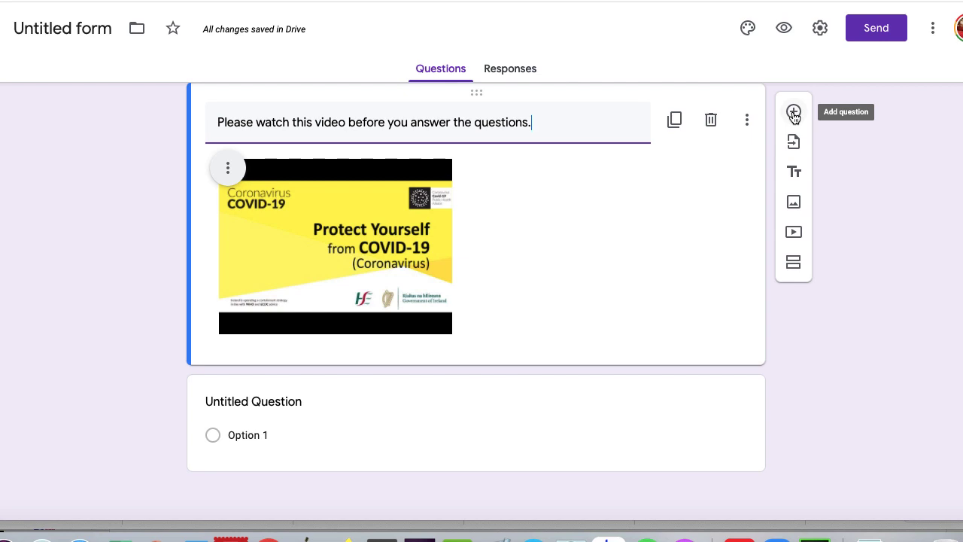
pyautogui.click(794, 113)
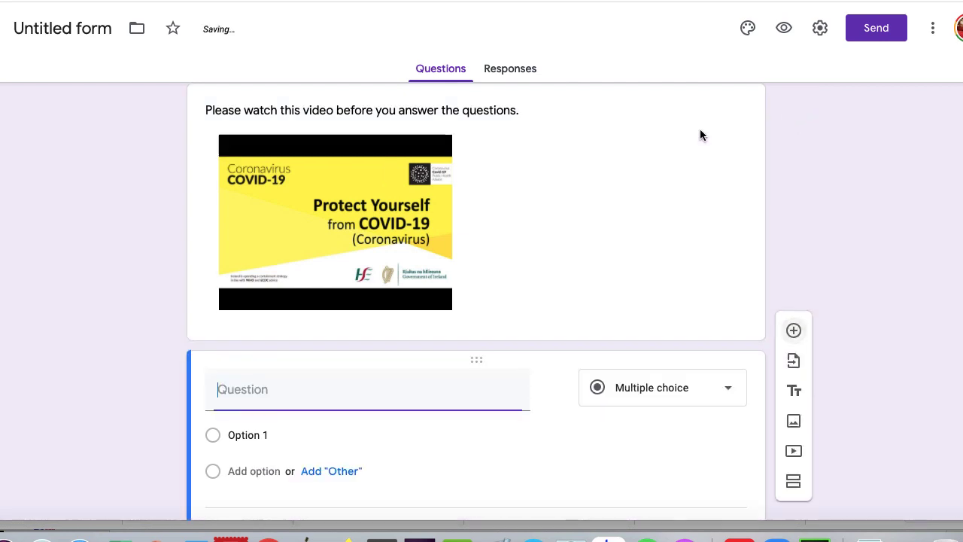
pyautogui.click(653, 390)
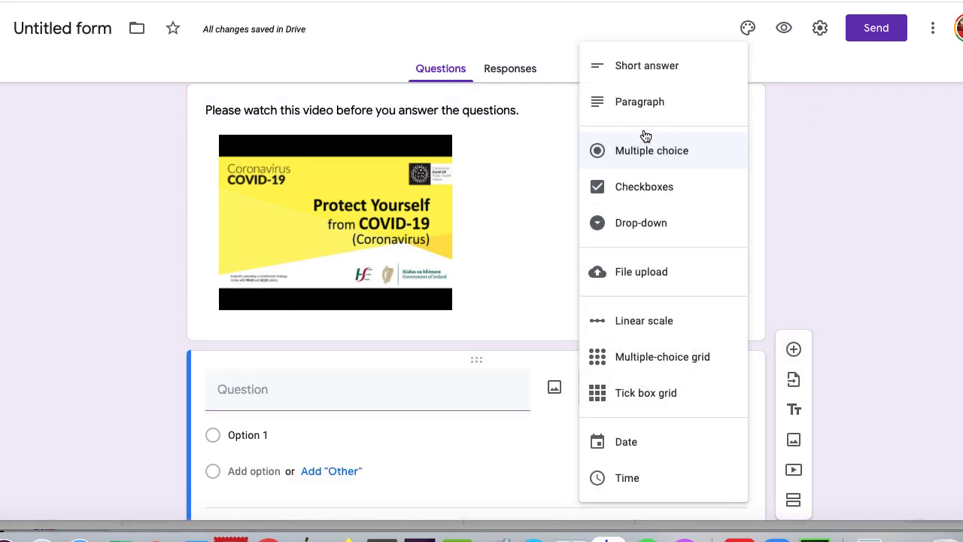
pyautogui.click(632, 66)
pyautogui.click(293, 386)
pyautogui.write('Your Name')
pyautogui.scroll(-3, 483, 431)
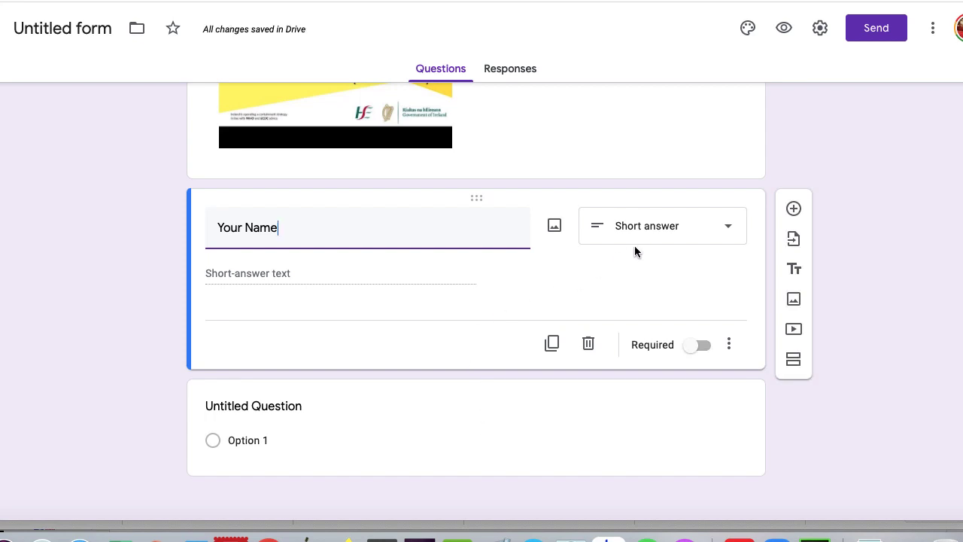
pyautogui.scroll(1, 537, 299)
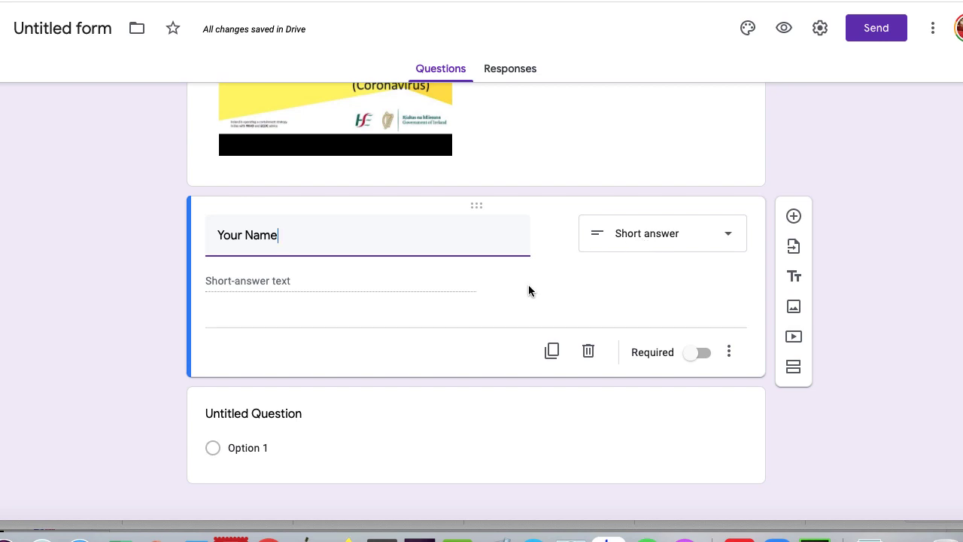
pyautogui.click(688, 354)
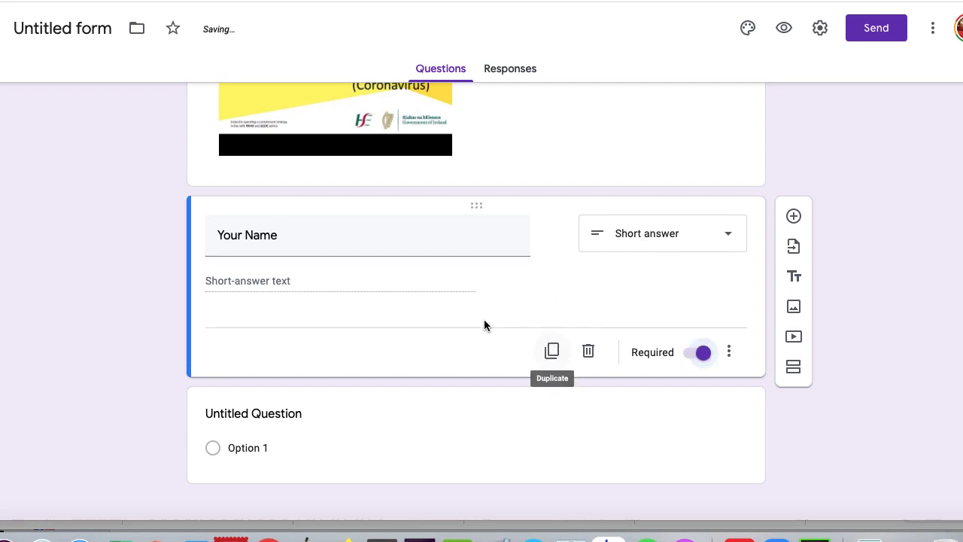
# Change the untitled question below "Your Name" to a multiple-choice grid.
pyautogui.scroll(-1, 420, 334)
pyautogui.scroll(-1, 419, 335)
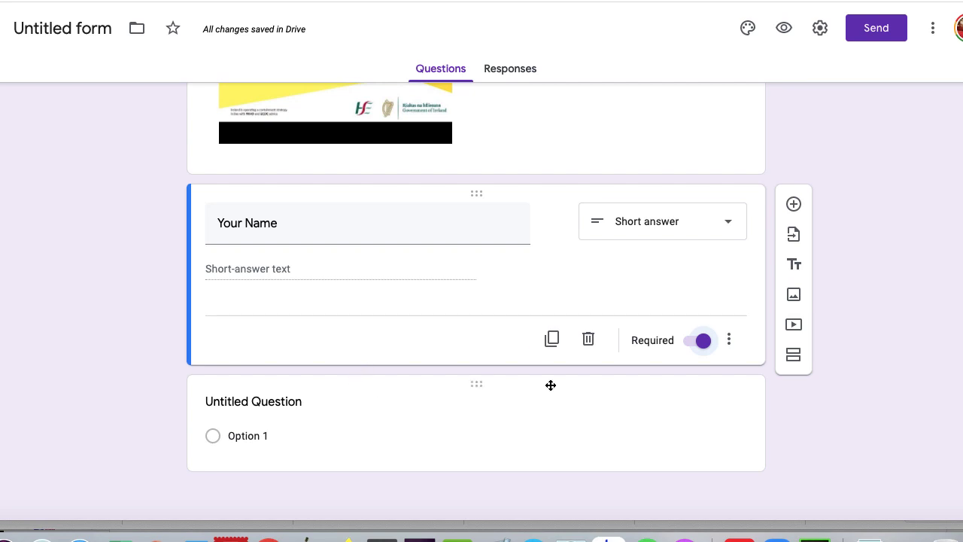
pyautogui.click(650, 416)
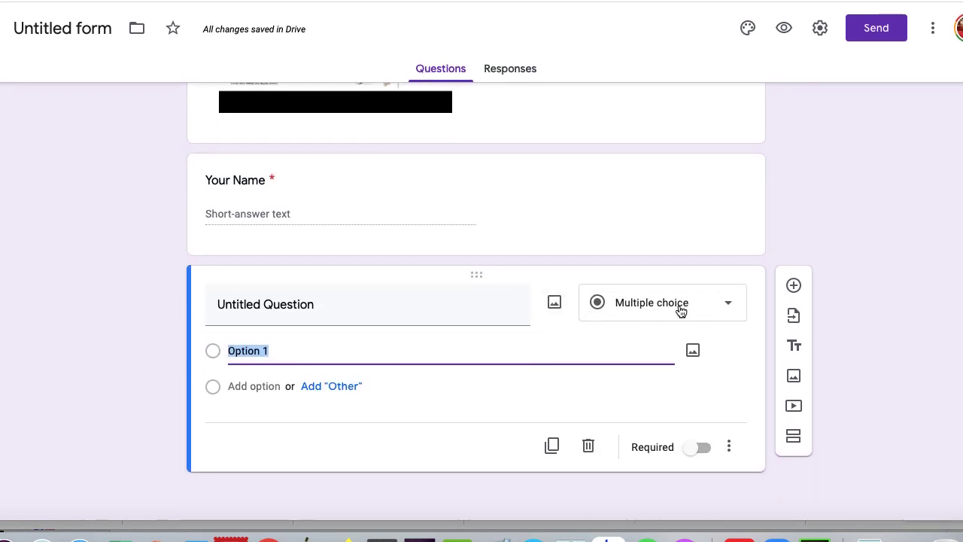
pyautogui.click(677, 303)
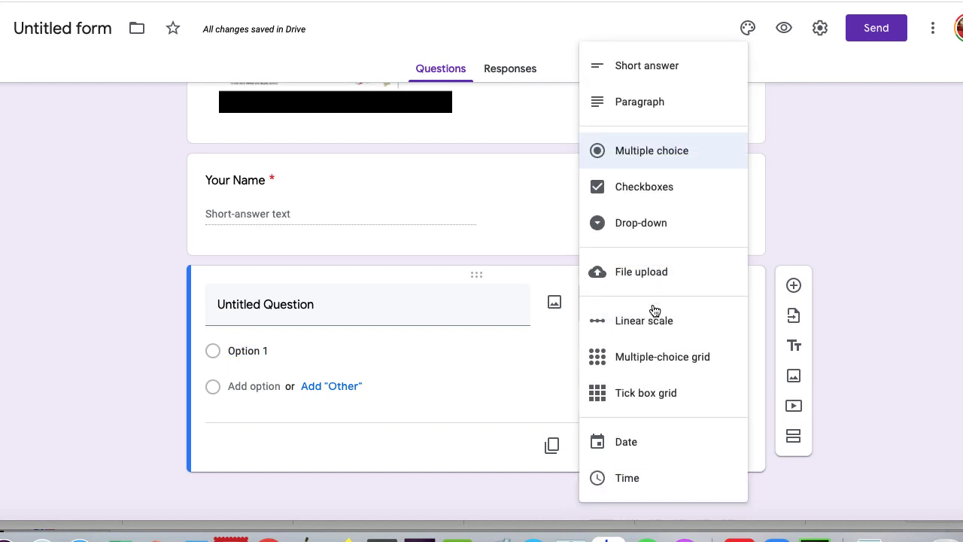
pyautogui.click(631, 363)
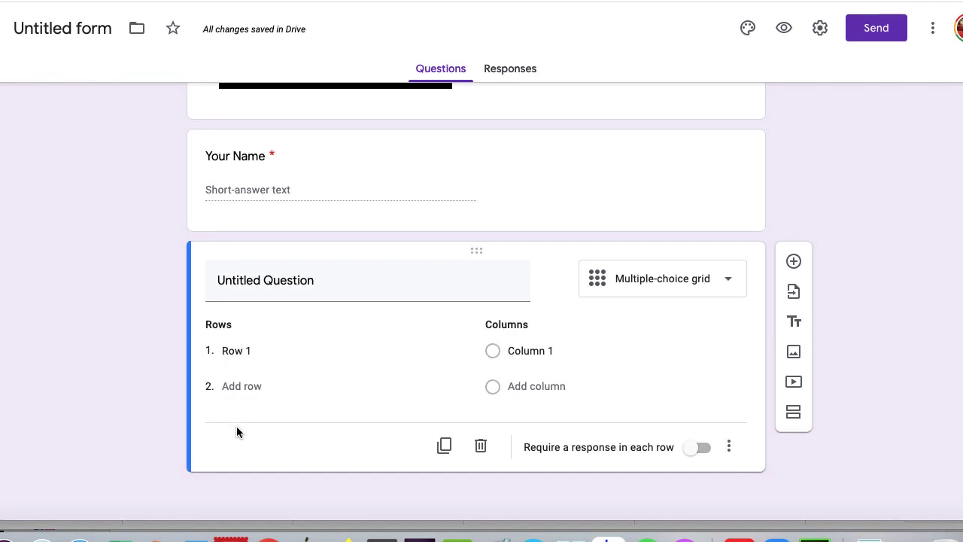
# Name the grid's columns "Yes" and "No" and require a response in each row.
pyautogui.click(544, 353)
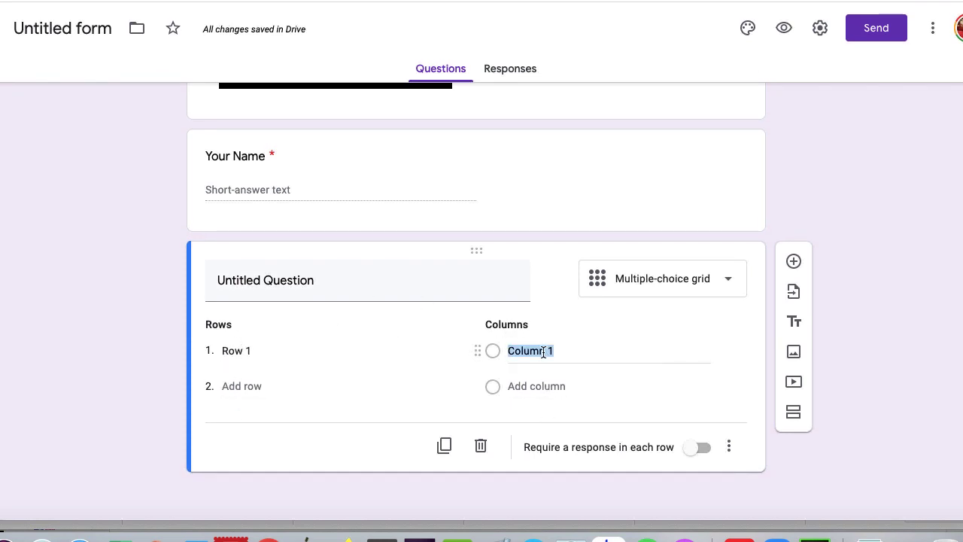
pyautogui.write('Yes')
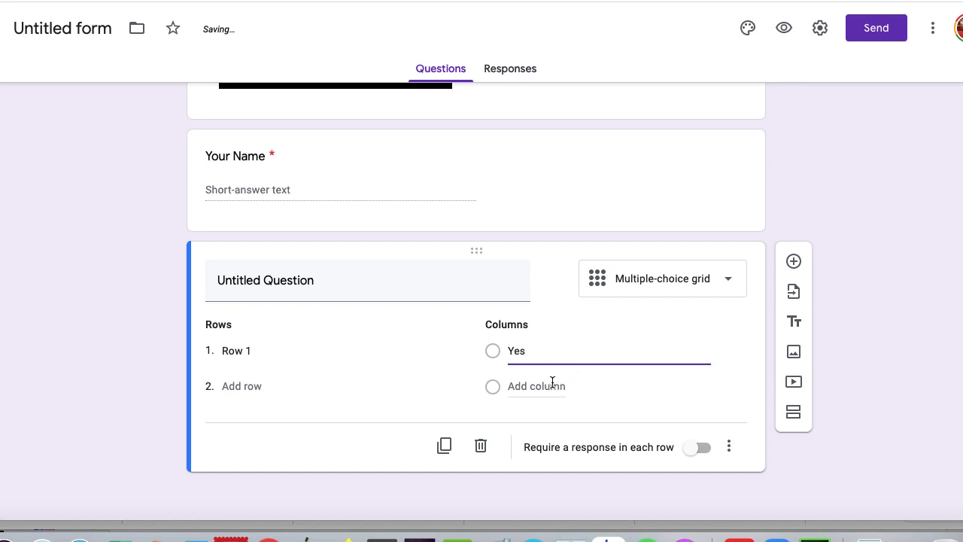
pyautogui.click(552, 386)
pyautogui.write('No')
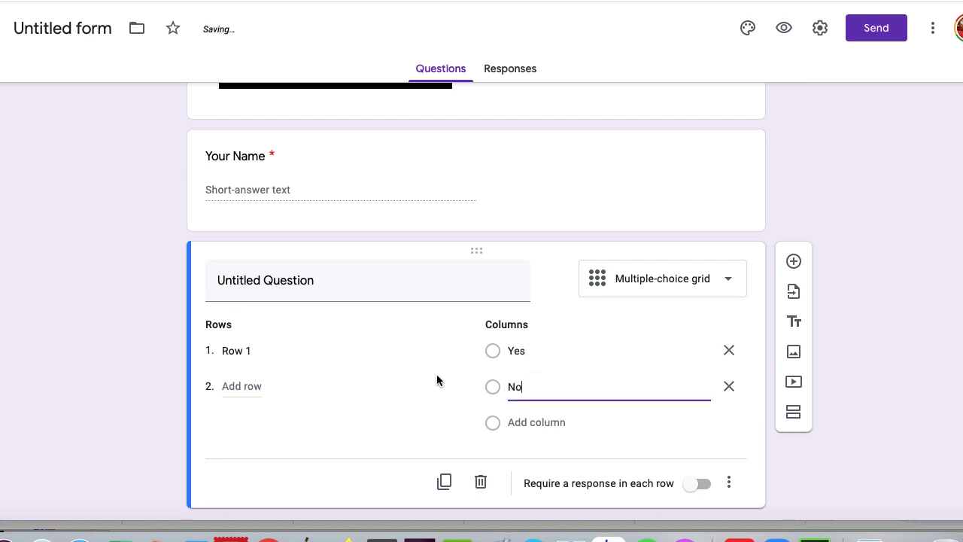
pyautogui.click(697, 485)
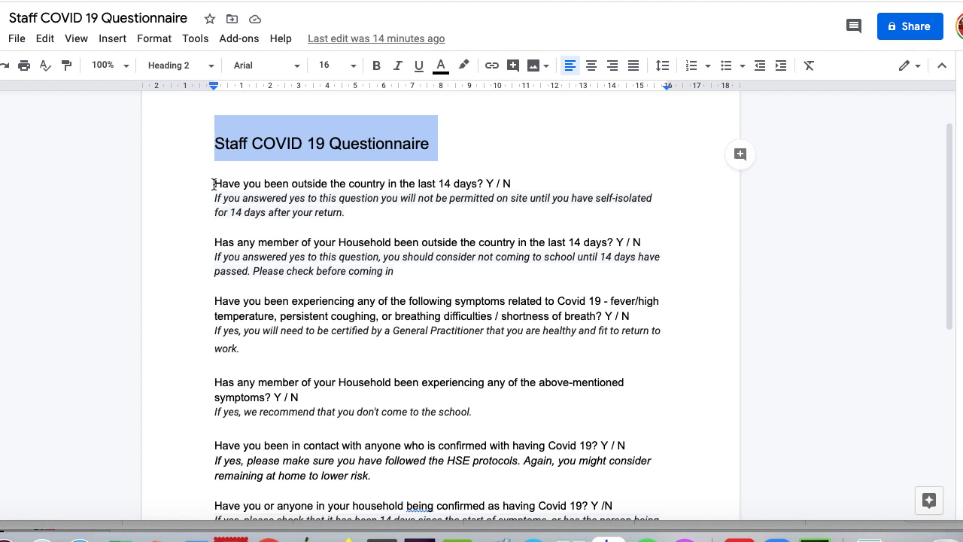
# Copy "Have you been outside the country in the last 14 days?" from the Google Docs questionnaire into the form grid's first row.
pyautogui.click(214, 183)
pyautogui.press('super+shift+Right')
pyautogui.hotkey('shift', 'Left')
pyautogui.hotkey('shift', 'Left')
pyautogui.hotkey('shift', 'Left')
pyautogui.hotkey('shift', 'Left')
pyautogui.hotkey('shift', 'Left')
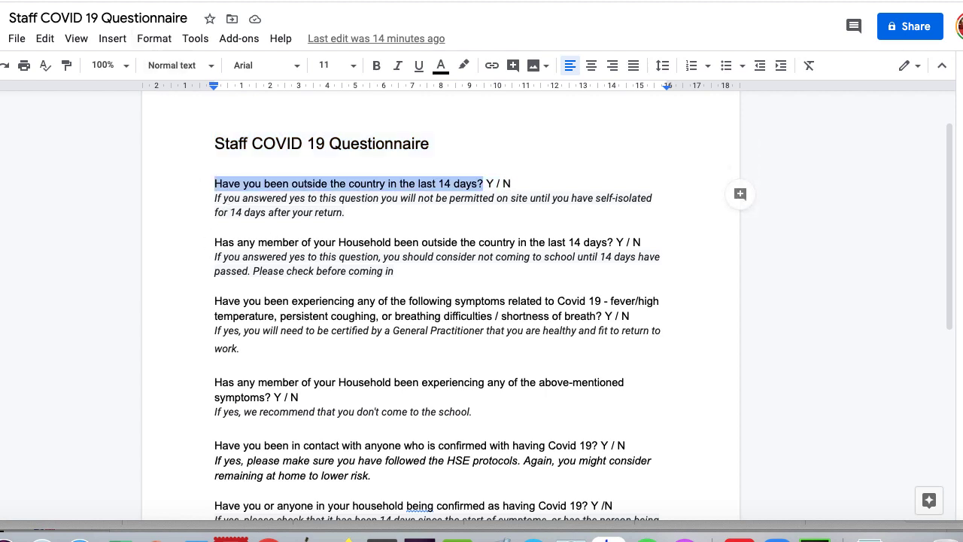
pyautogui.hotkey('ctrl', 'Tab')
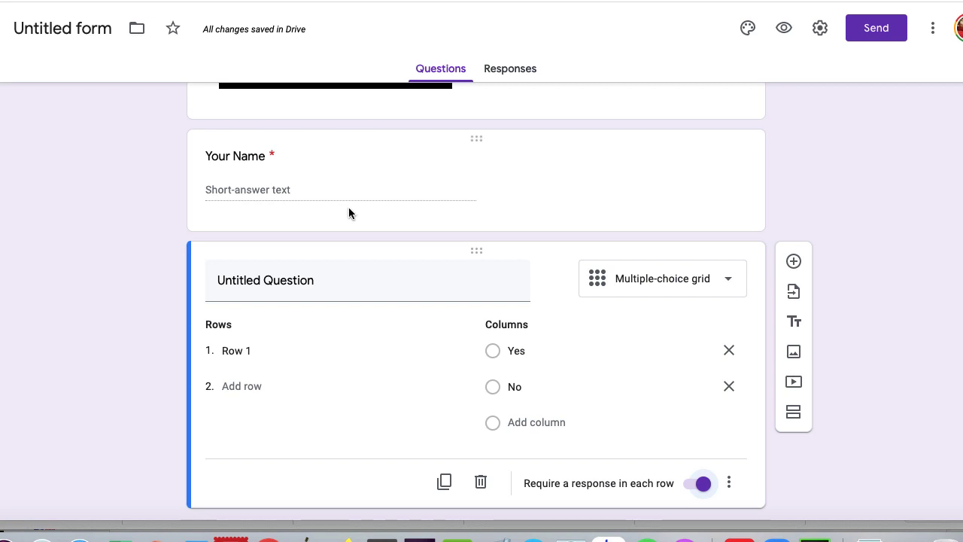
pyautogui.click(249, 350)
pyautogui.press('super+v')
# Title the grid question "Please answer all of these questions".
pyautogui.click(296, 288)
pyautogui.tripleClick(293, 285)
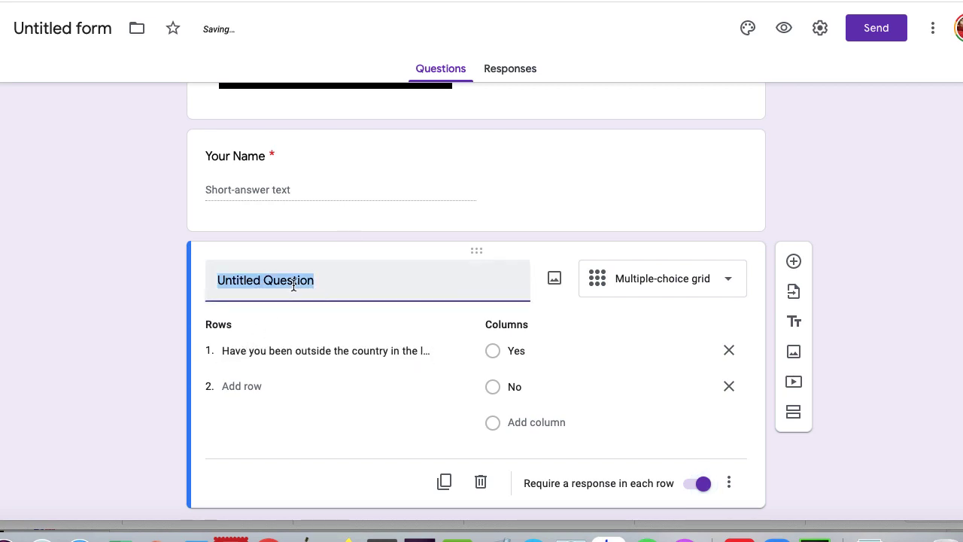
pyautogui.write('Please answer ')
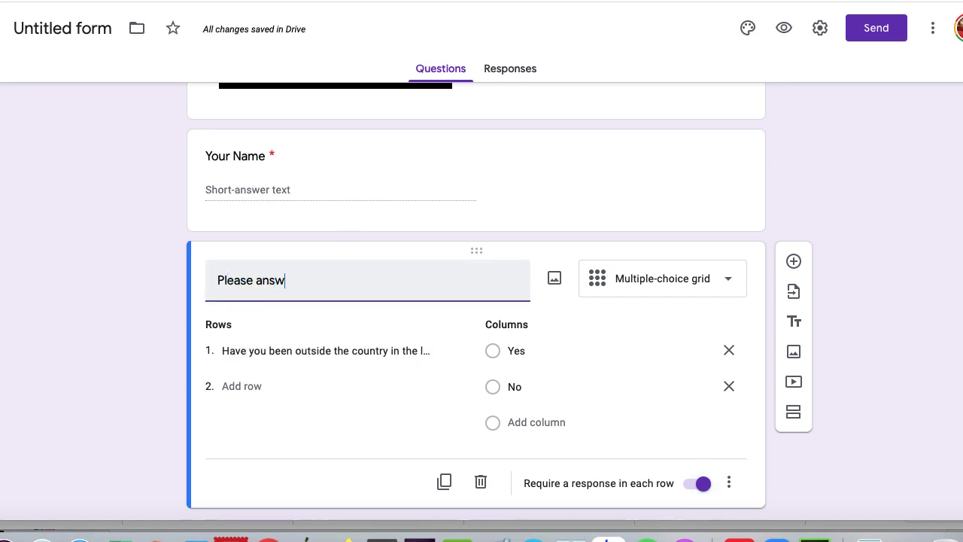
pyautogui.write('all of these questions')
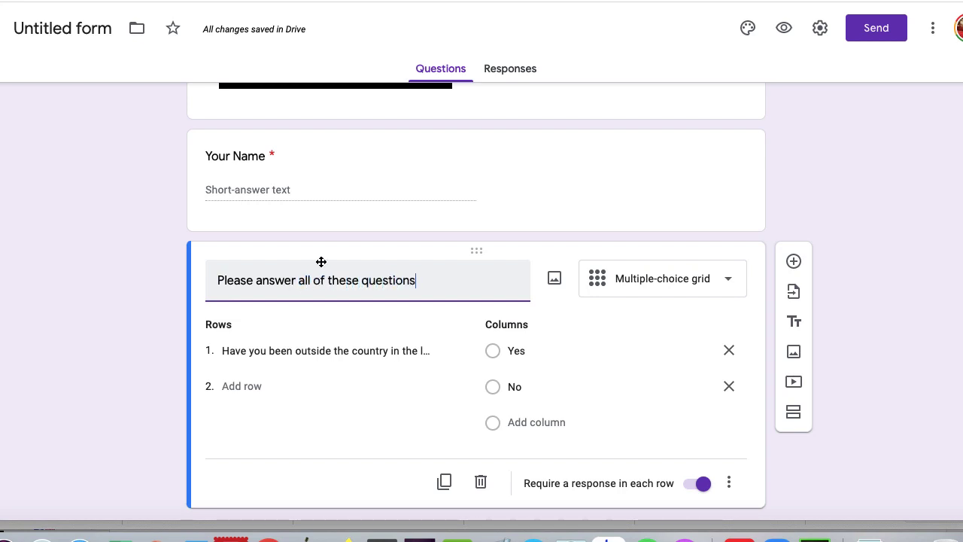
pyautogui.scroll(-1, 305, 348)
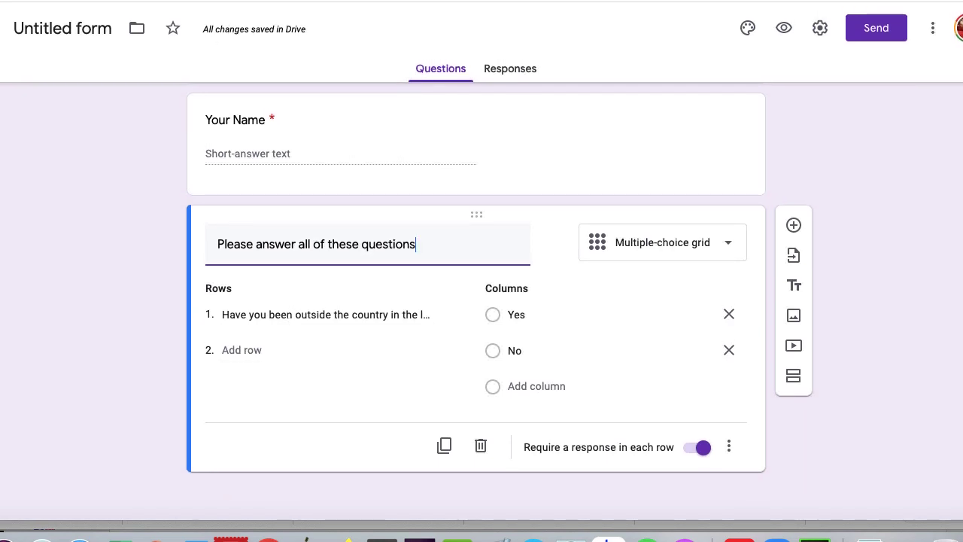
# Copy the six remaining questions from the Google Docs questionnaire into rows 2 to 7 of the form's grid.
pyautogui.press('super+Tab')
pyautogui.scroll(-1, 482, 301)
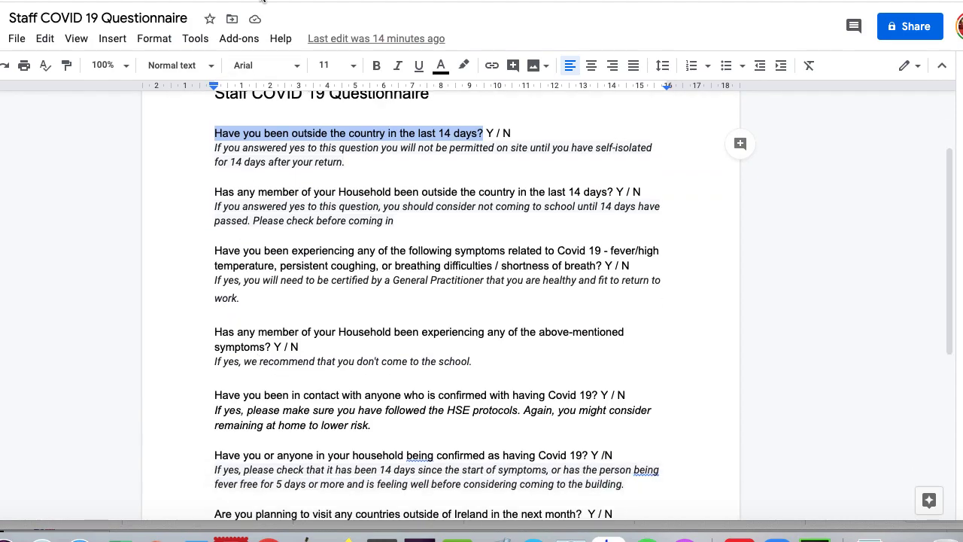
pyautogui.press('super+Tab')
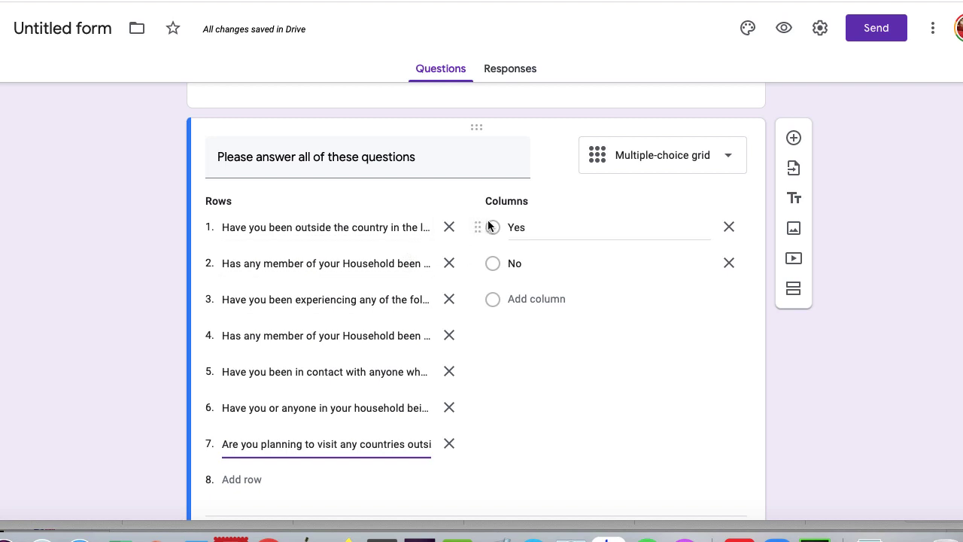
# Preview the form and examine its introduction, video, name field and Yes/No question grid as a respondent.
pyautogui.scroll(-2, 479, 269)
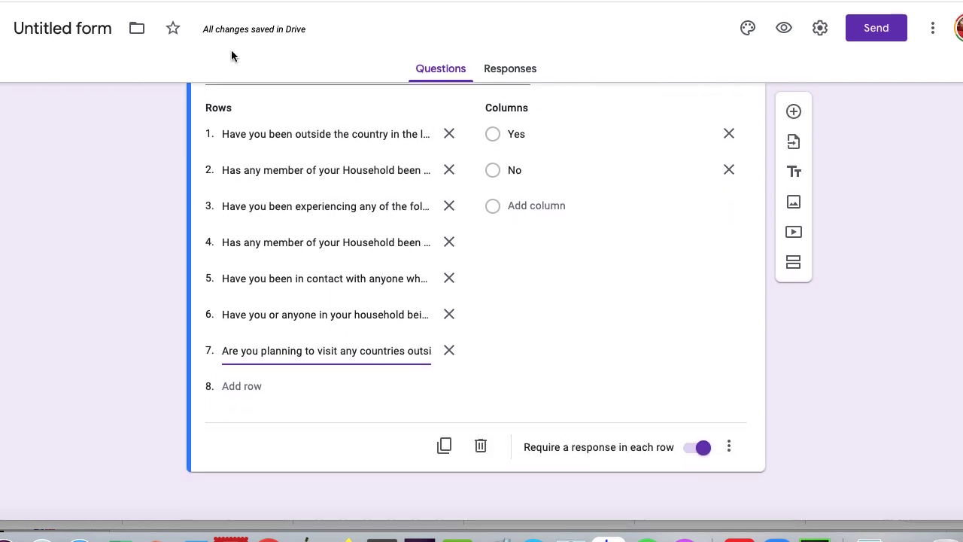
pyautogui.scroll(5, 301, 241)
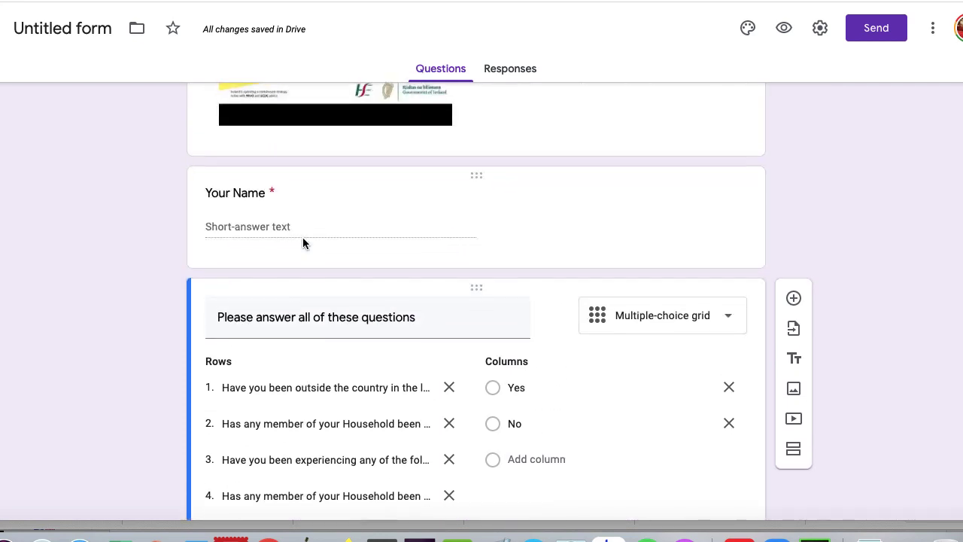
pyautogui.scroll(5, 303, 237)
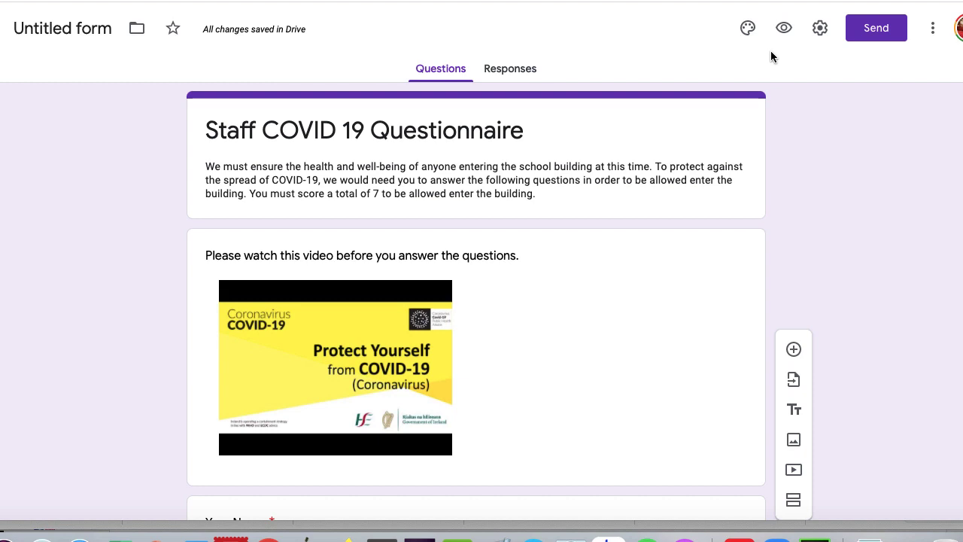
pyautogui.click(783, 28)
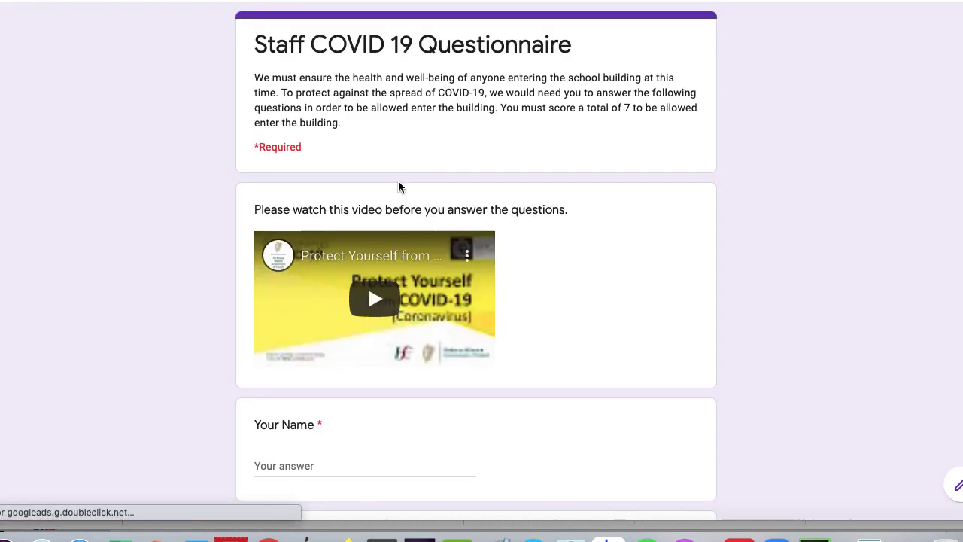
pyautogui.scroll(-1, 346, 297)
pyautogui.scroll(-1, 347, 298)
pyautogui.scroll(-8, 345, 382)
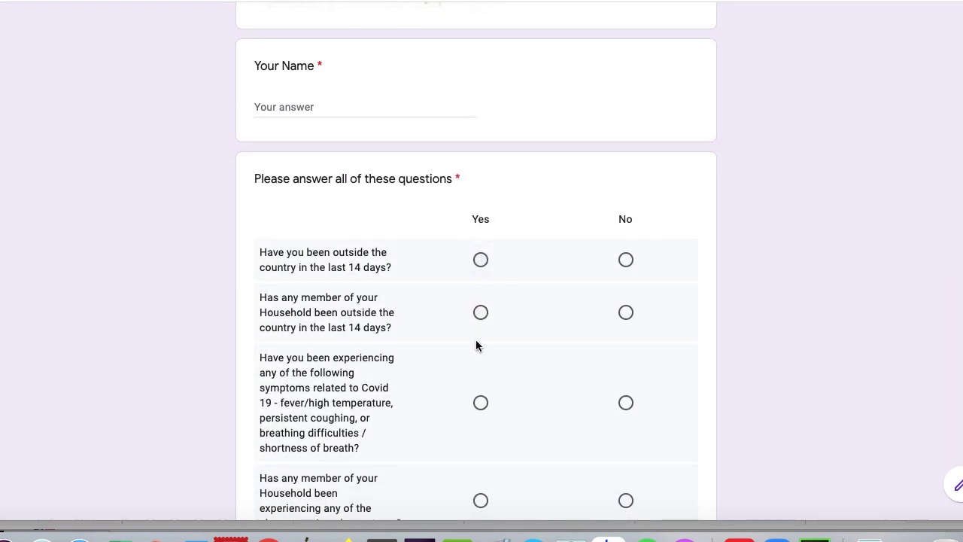
pyautogui.scroll(-10, 476, 364)
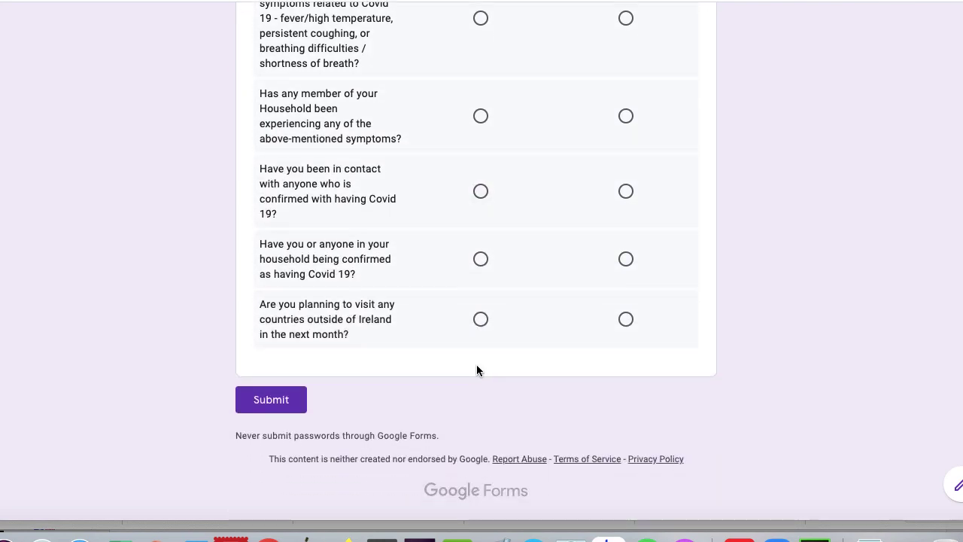
pyautogui.scroll(8, 477, 364)
pyautogui.scroll(1, 476, 371)
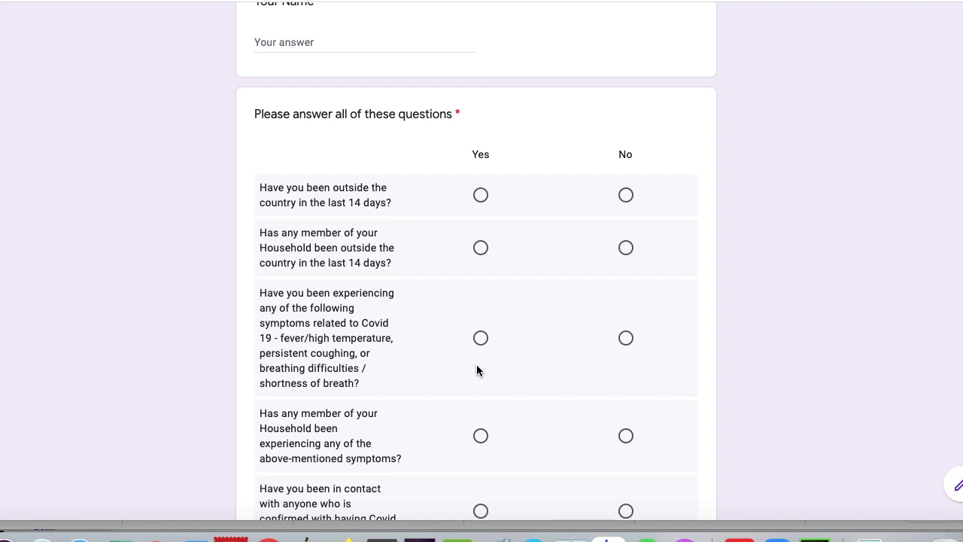
pyautogui.scroll(11, 477, 370)
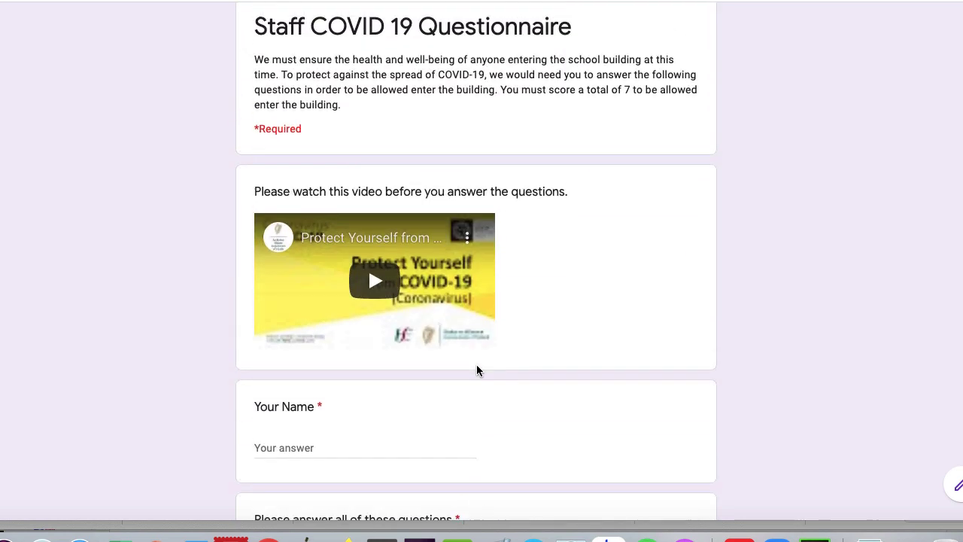
pyautogui.scroll(-5, 476, 370)
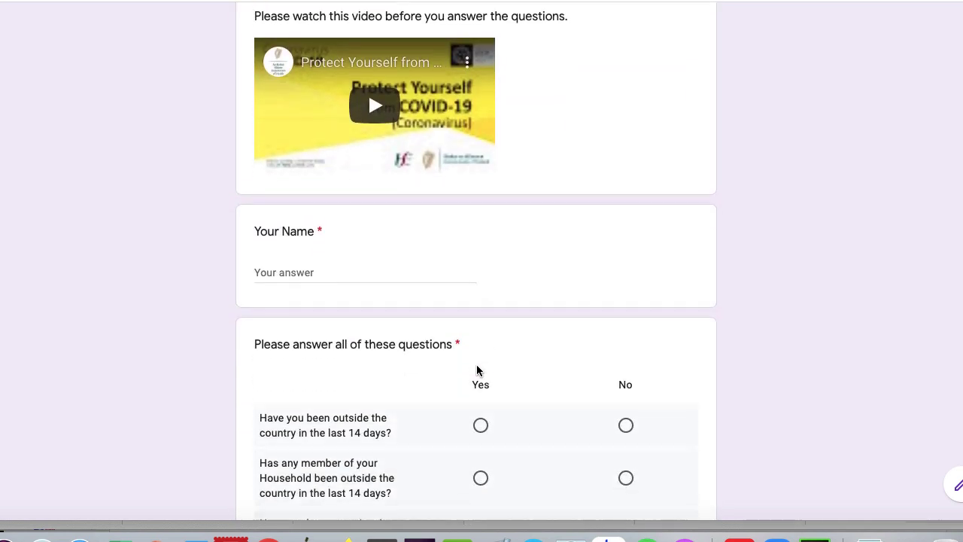
# Fill in the previewed form with the respondent's name and answer "Yes" to all seven grid questions.
pyautogui.click(374, 264)
pyautogui.write('Simon')
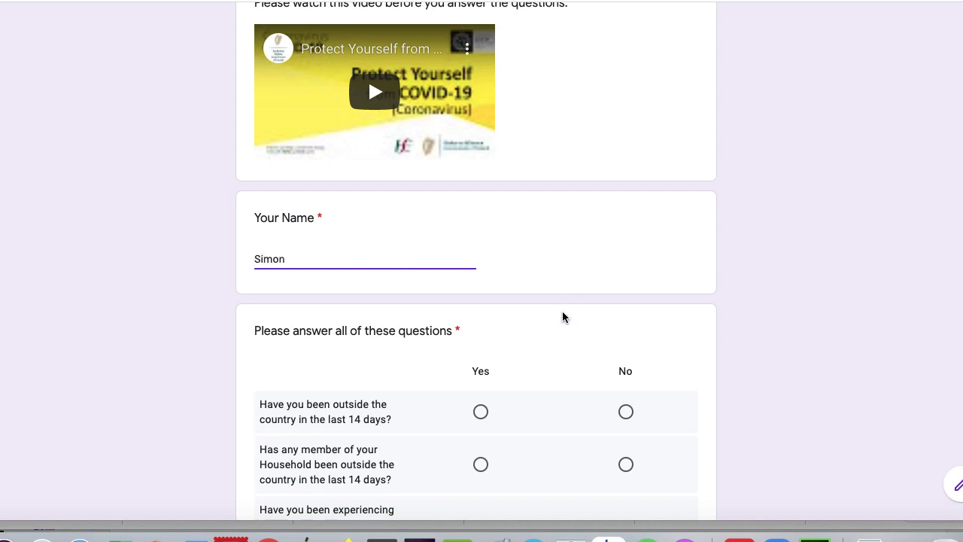
pyautogui.scroll(-5, 562, 317)
pyautogui.click(481, 233)
pyautogui.click(481, 288)
pyautogui.scroll(-6, 482, 336)
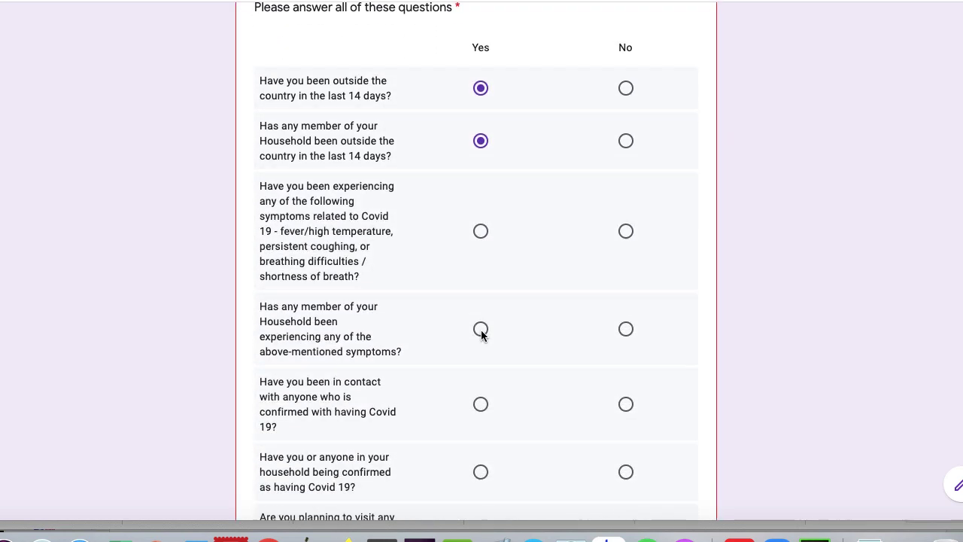
pyautogui.click(480, 153)
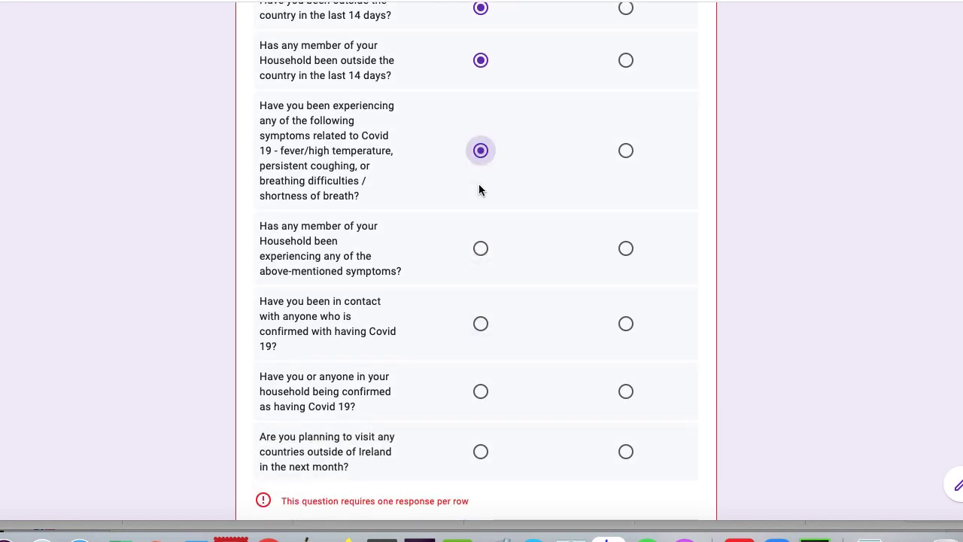
pyautogui.click(481, 250)
pyautogui.click(481, 324)
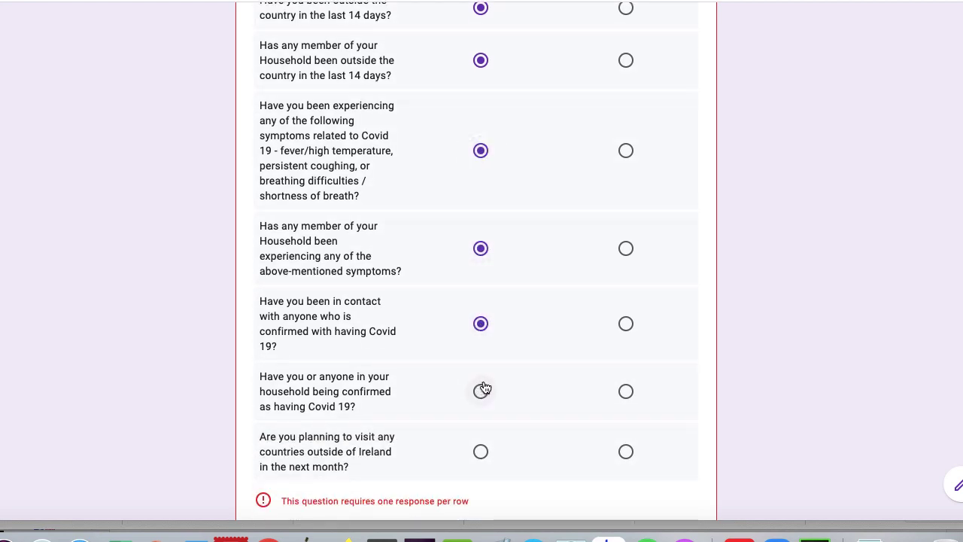
pyautogui.click(480, 391)
pyautogui.click(481, 451)
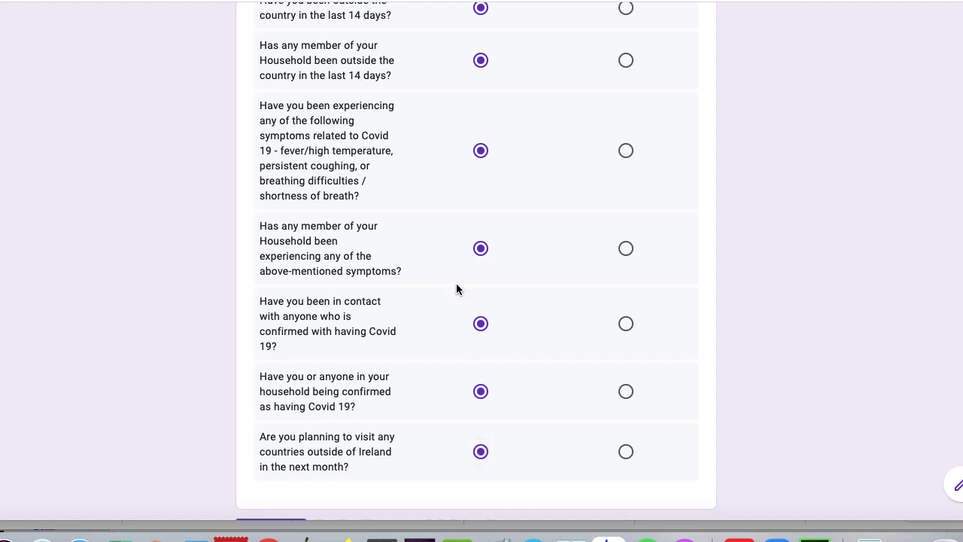
# Submit the completed test response and start another response.
pyautogui.scroll(3, 456, 284)
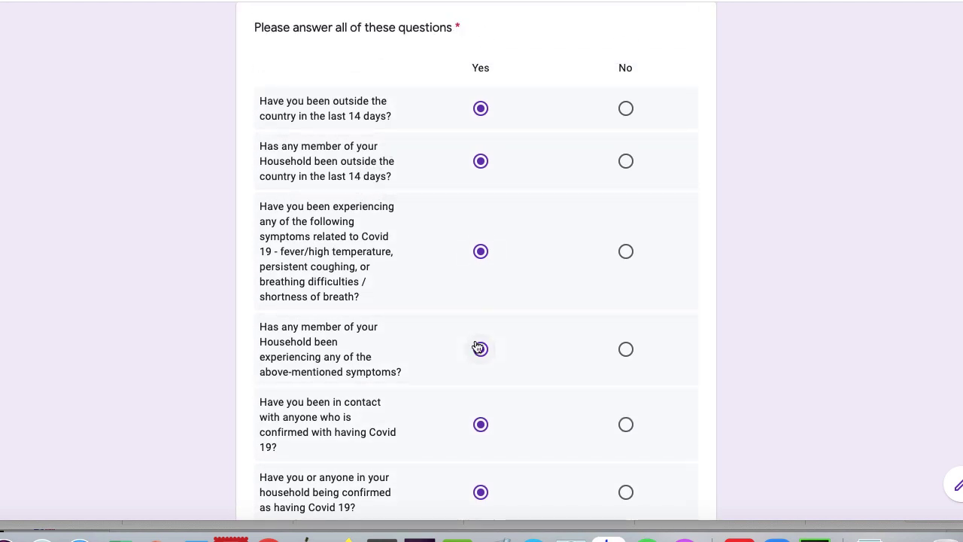
pyautogui.scroll(-5, 477, 346)
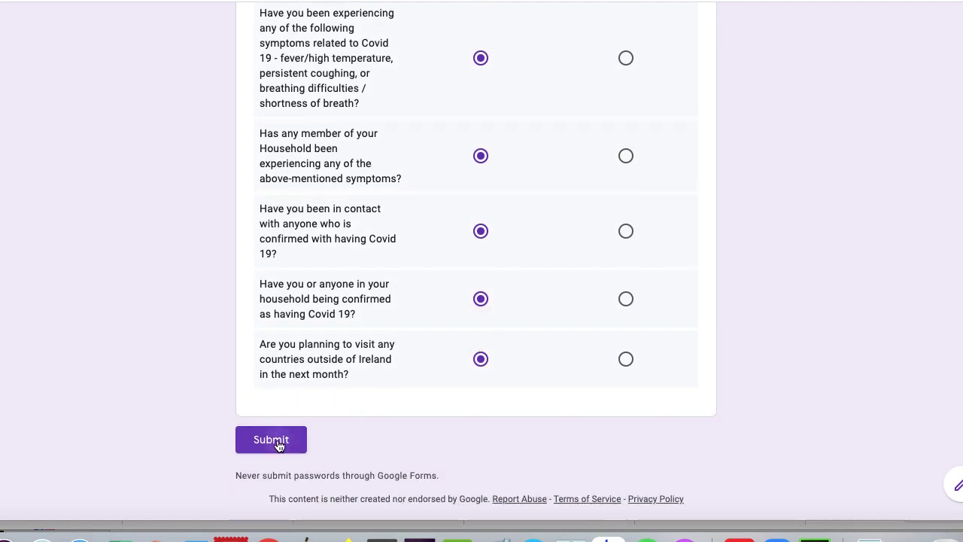
pyautogui.click(279, 441)
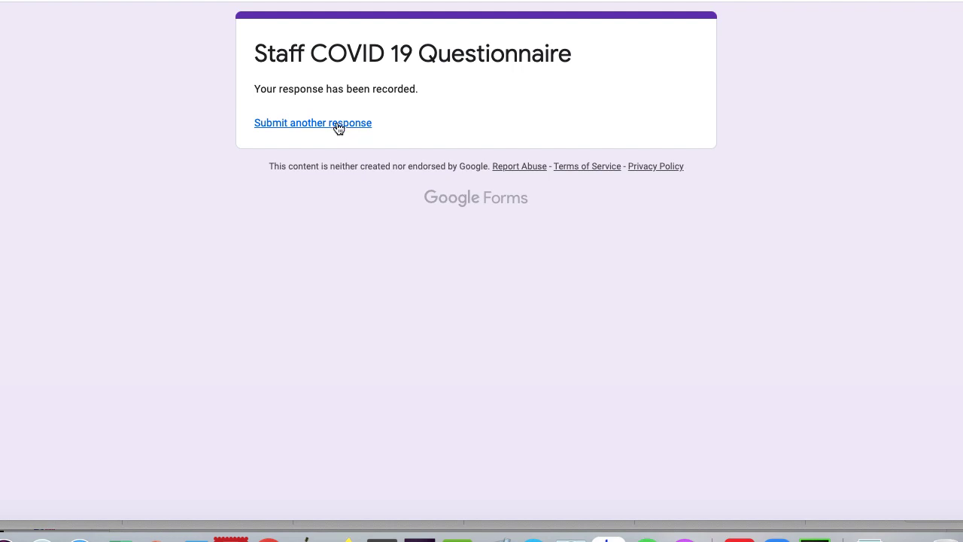
pyautogui.click(336, 124)
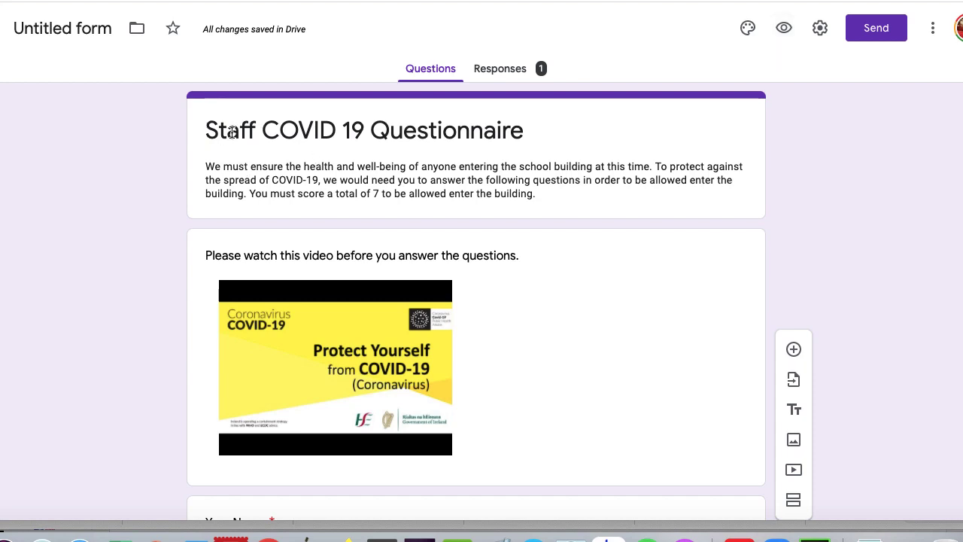
# Rename the untitled form file in the form editor as "Staff COVID 19 Questionnaire".
pyautogui.click(67, 28)
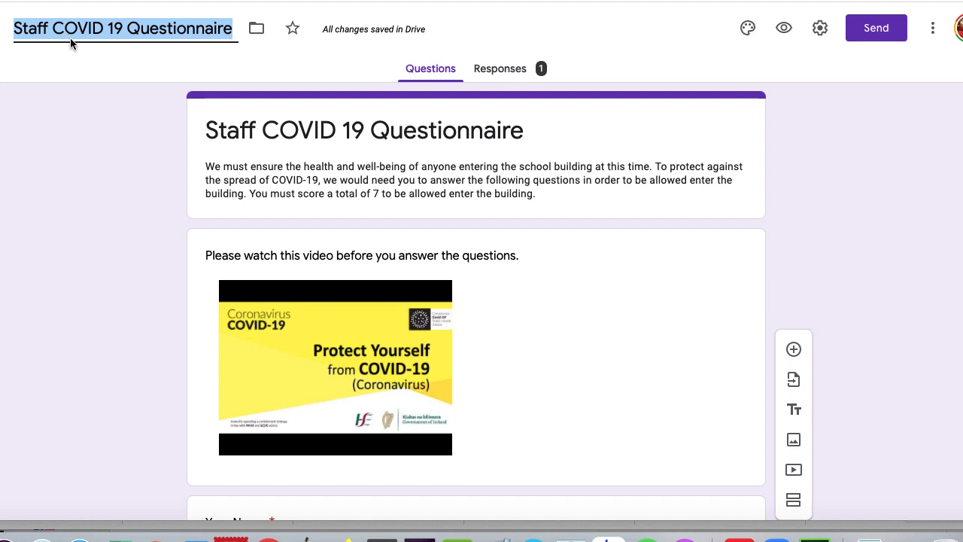
# Make the form a quiz and stop respondents from seeing correct answers, then save the settings.
pyautogui.click(820, 30)
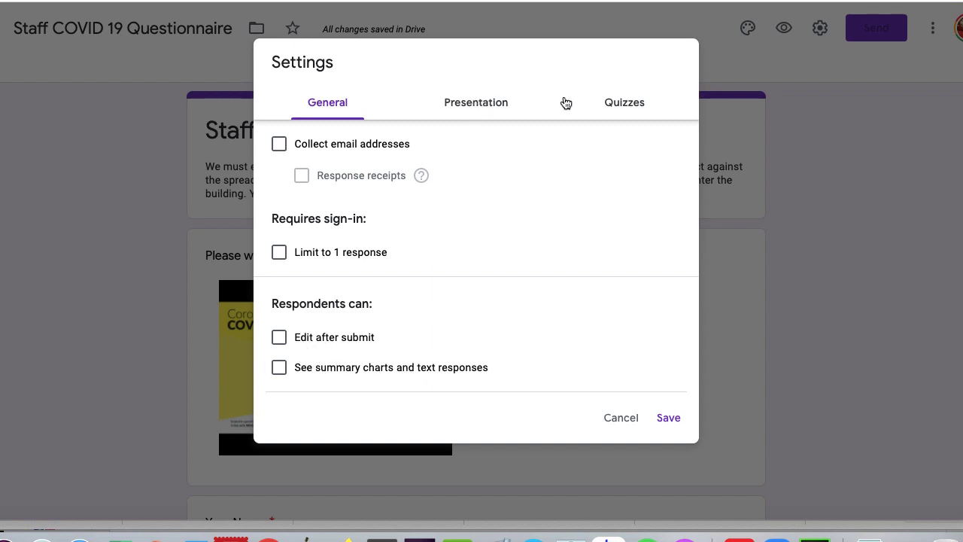
pyautogui.click(621, 107)
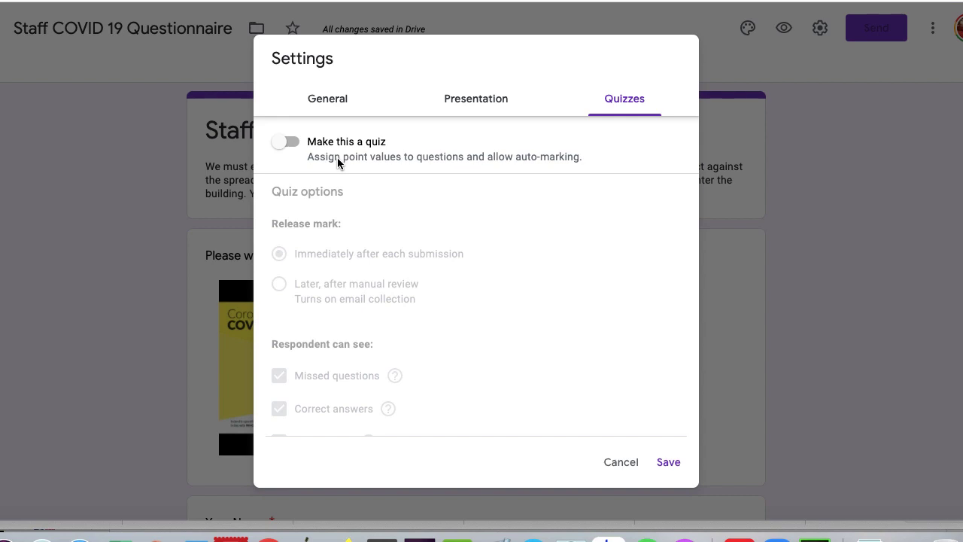
pyautogui.click(286, 143)
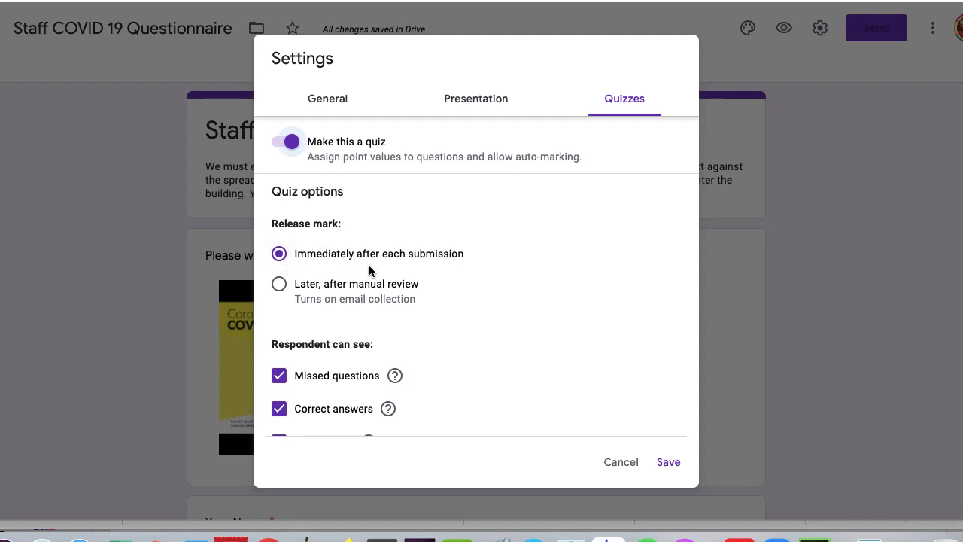
pyautogui.scroll(-1, 369, 264)
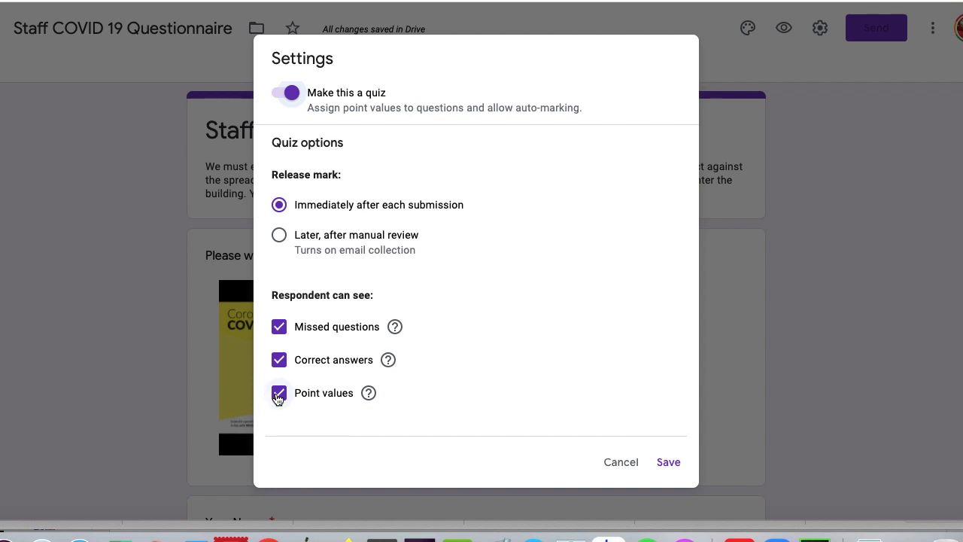
pyautogui.click(279, 364)
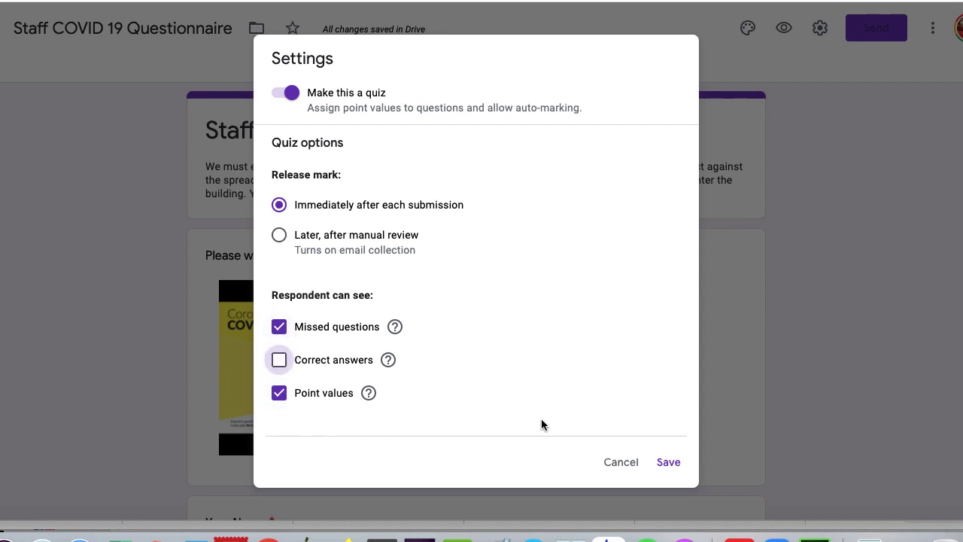
pyautogui.click(668, 462)
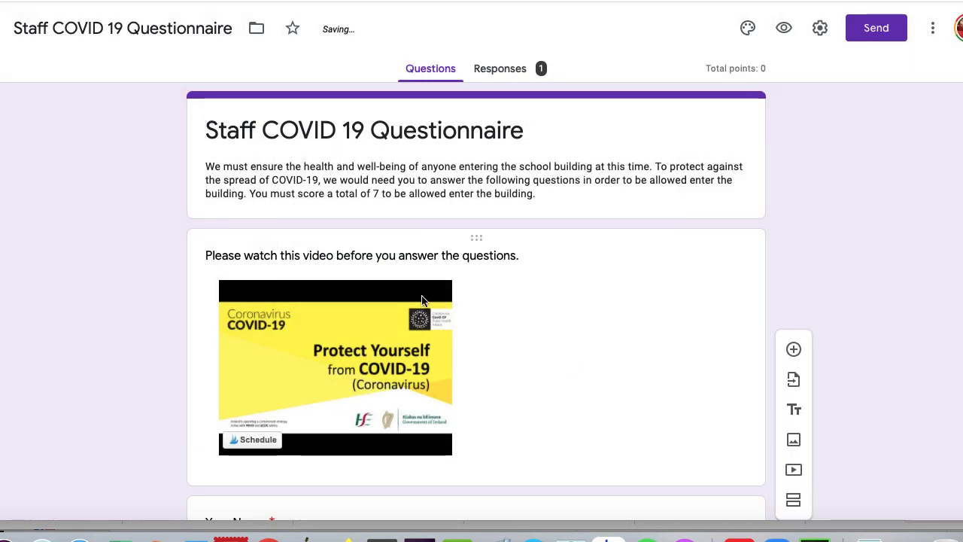
# Review the video item, the "Your Name" question's answer key points and the question grid in the quiz.
pyautogui.scroll(-3, 422, 299)
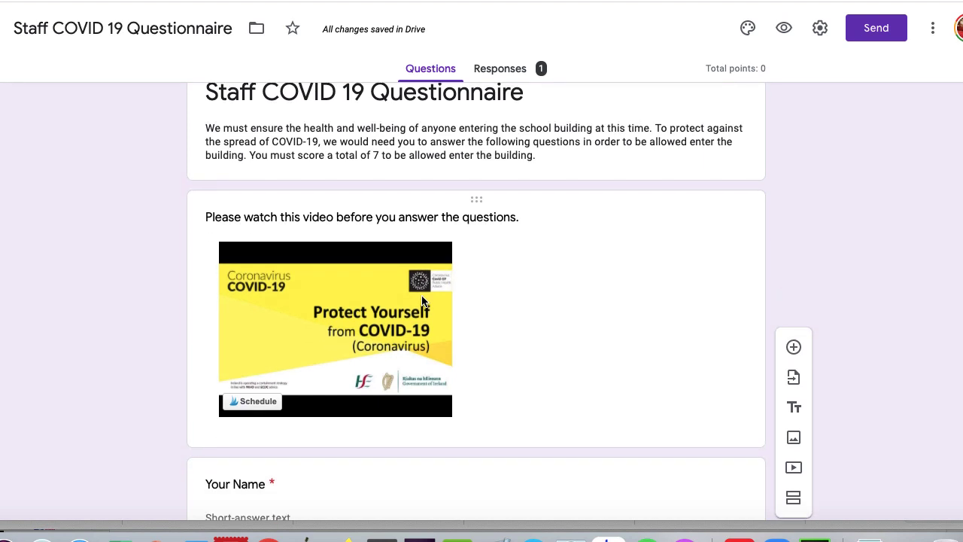
pyautogui.click(556, 247)
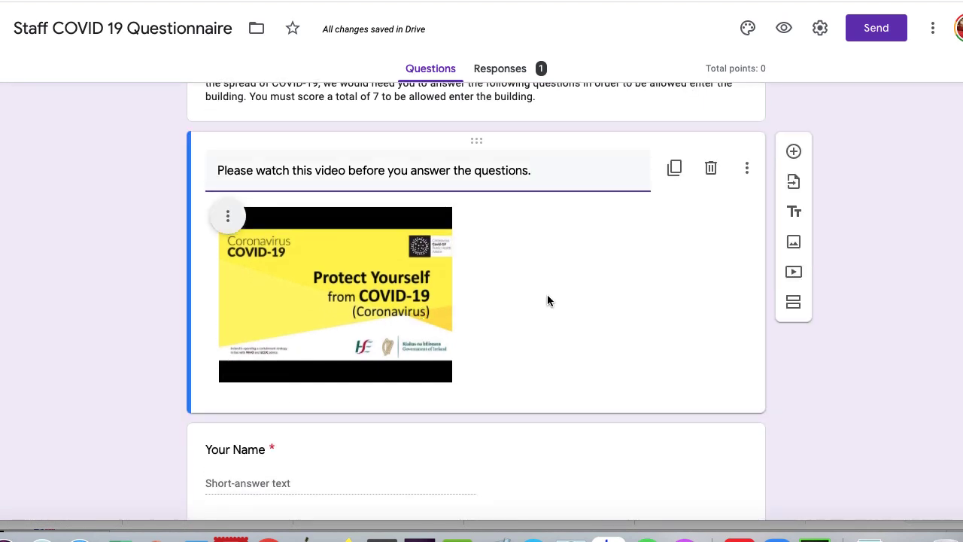
pyautogui.scroll(-1, 547, 294)
pyautogui.scroll(-3, 542, 231)
pyautogui.scroll(3, 543, 230)
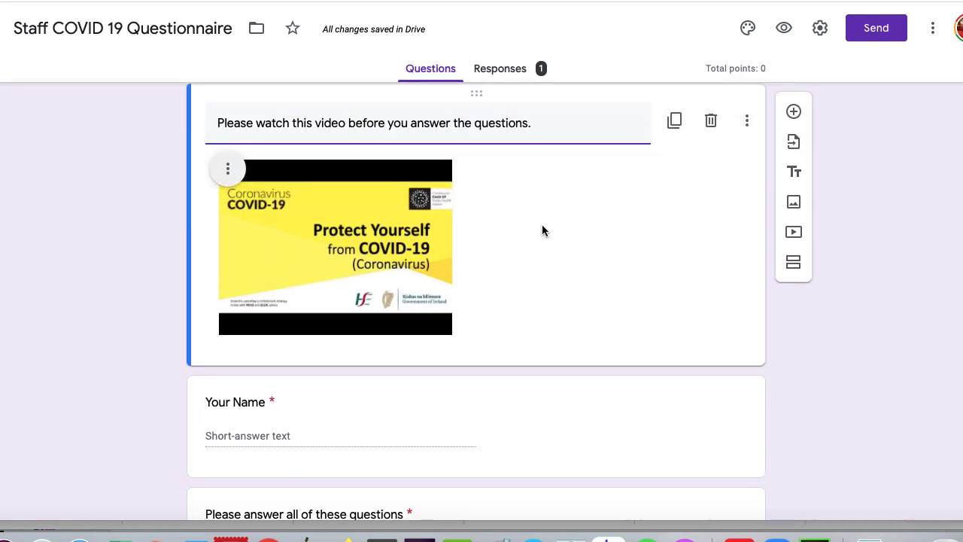
pyautogui.scroll(-2, 542, 230)
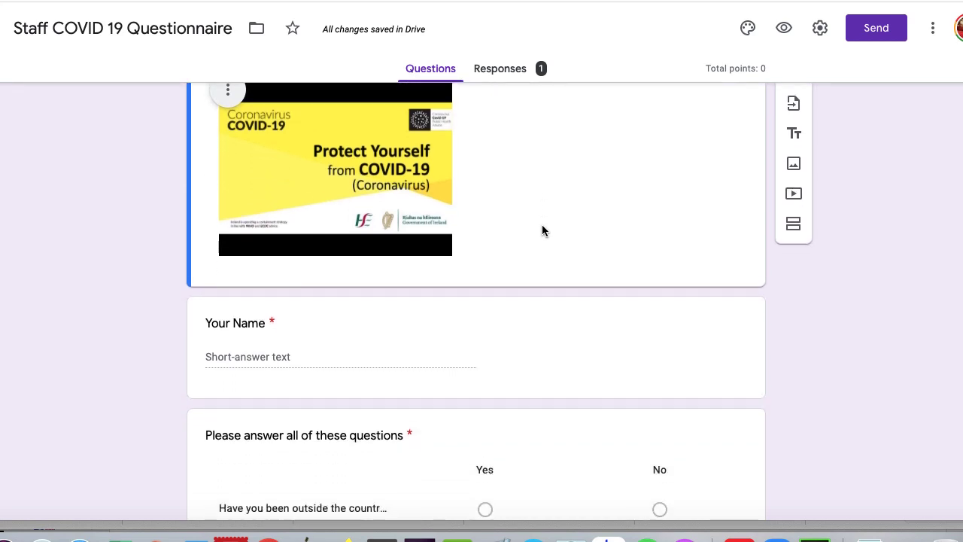
pyautogui.scroll(-1, 542, 230)
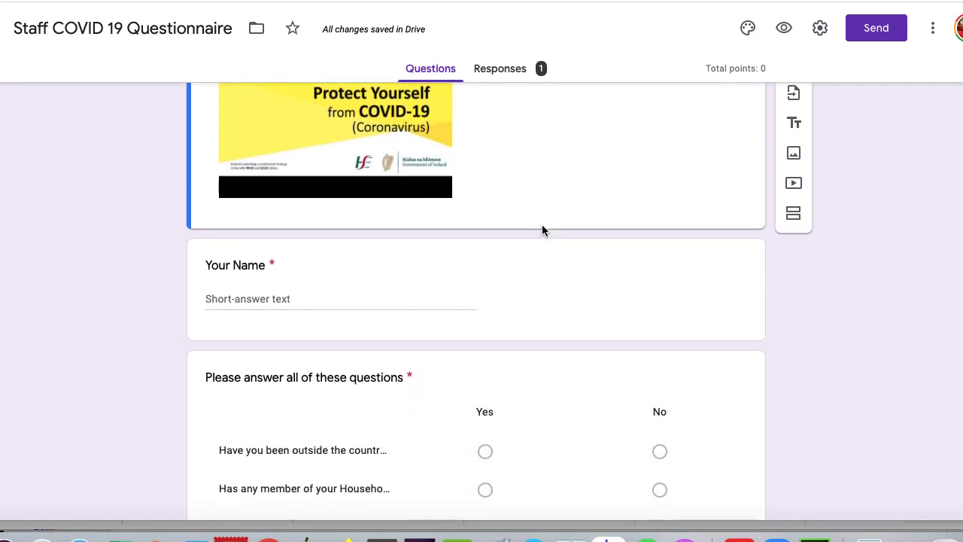
pyautogui.click(532, 282)
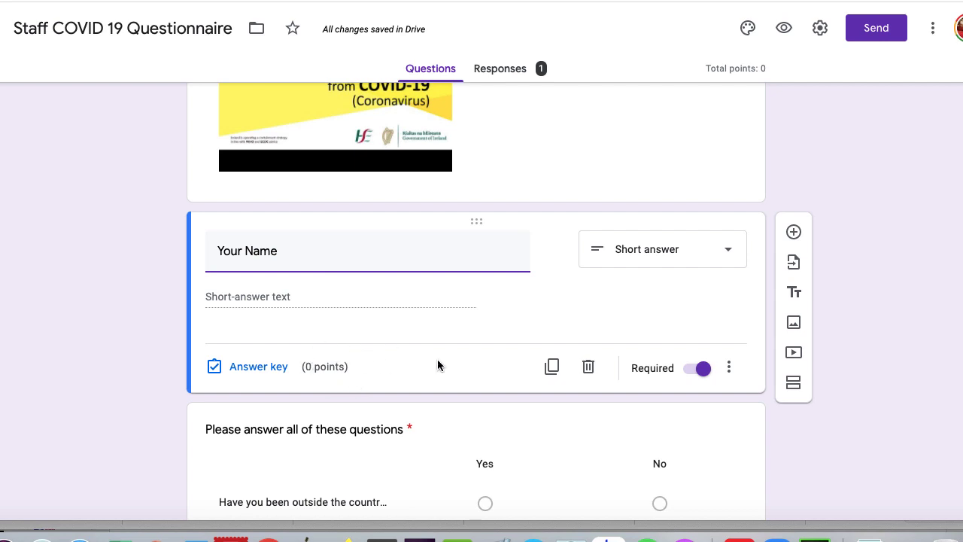
pyautogui.scroll(-5, 437, 365)
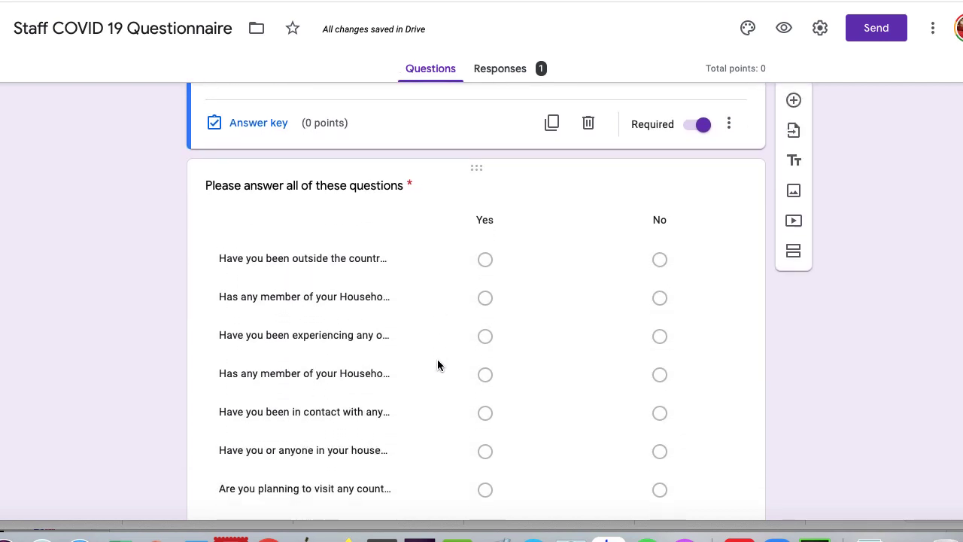
pyautogui.scroll(-1, 410, 195)
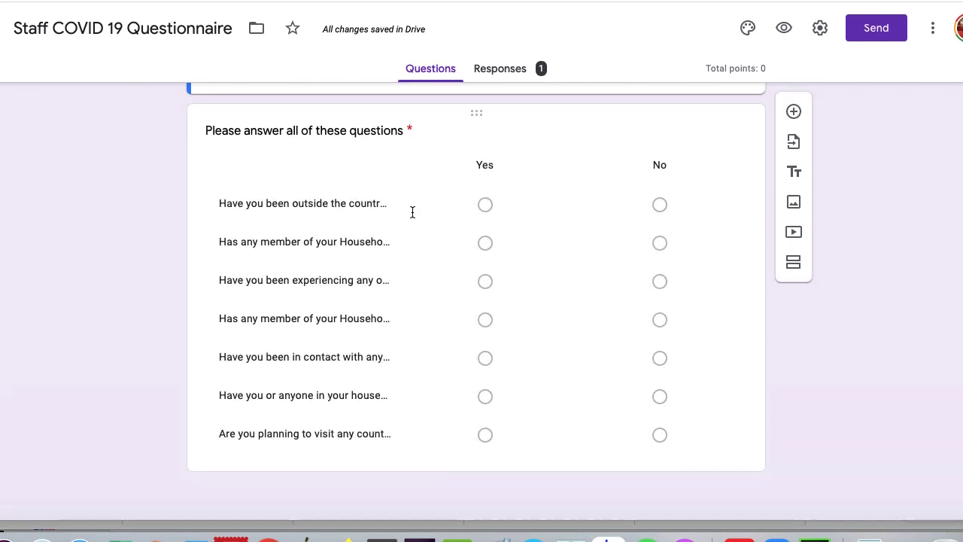
# Mark No as the correct answer for all seven rows in the question grid's answer key.
pyautogui.click(412, 211)
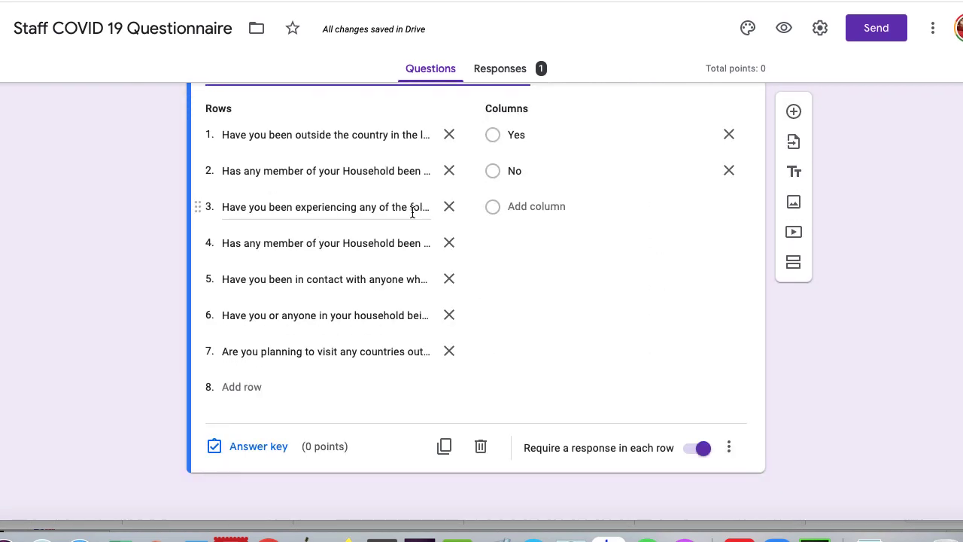
pyautogui.click(259, 449)
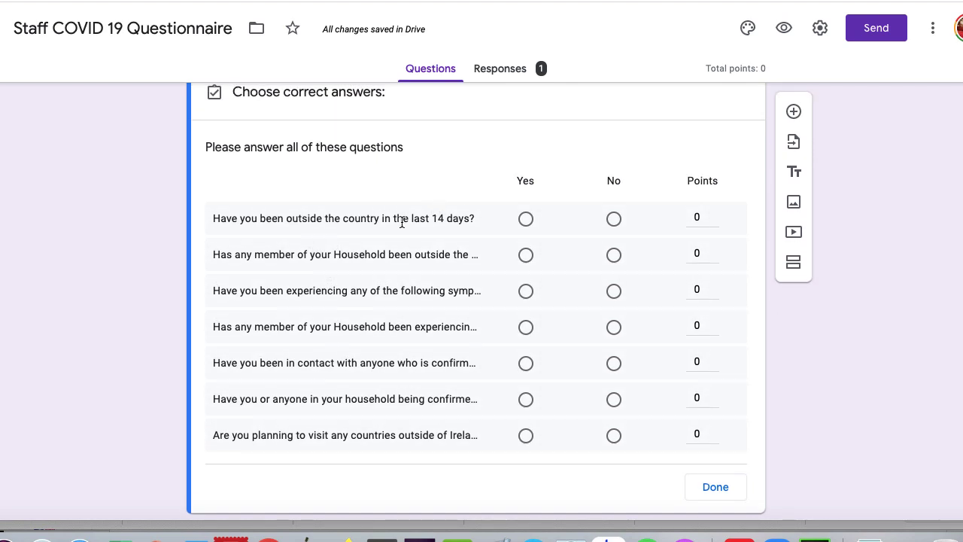
pyautogui.click(614, 219)
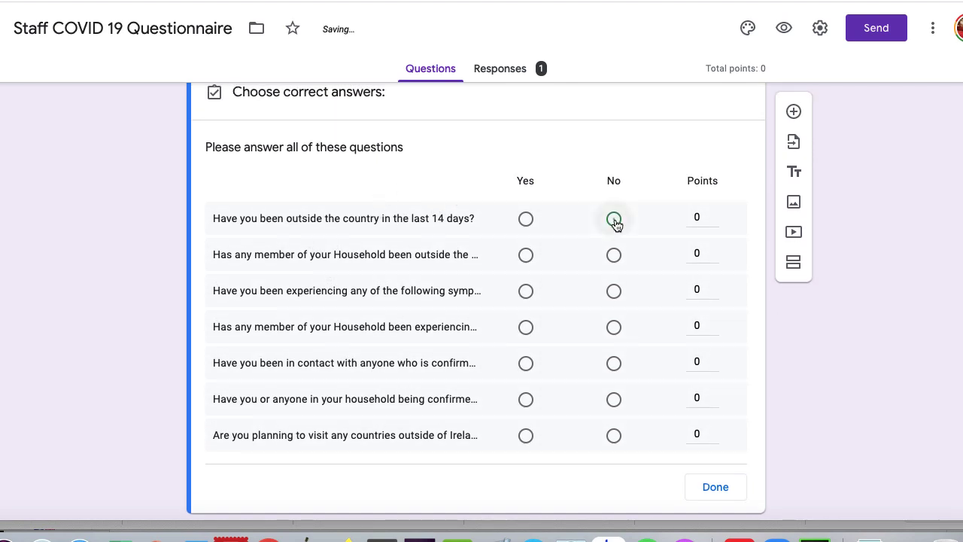
pyautogui.click(614, 255)
pyautogui.click(614, 291)
pyautogui.click(614, 364)
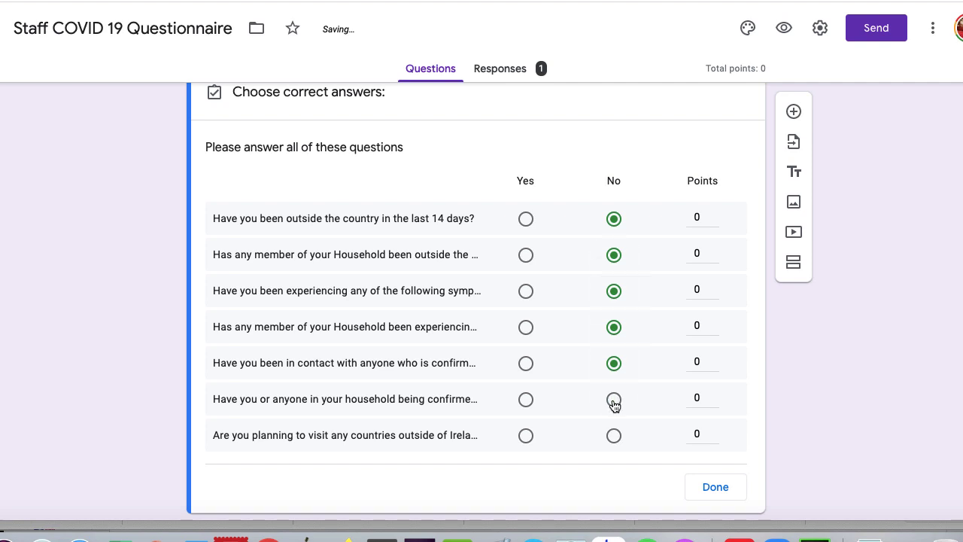
pyautogui.click(614, 399)
pyautogui.click(614, 435)
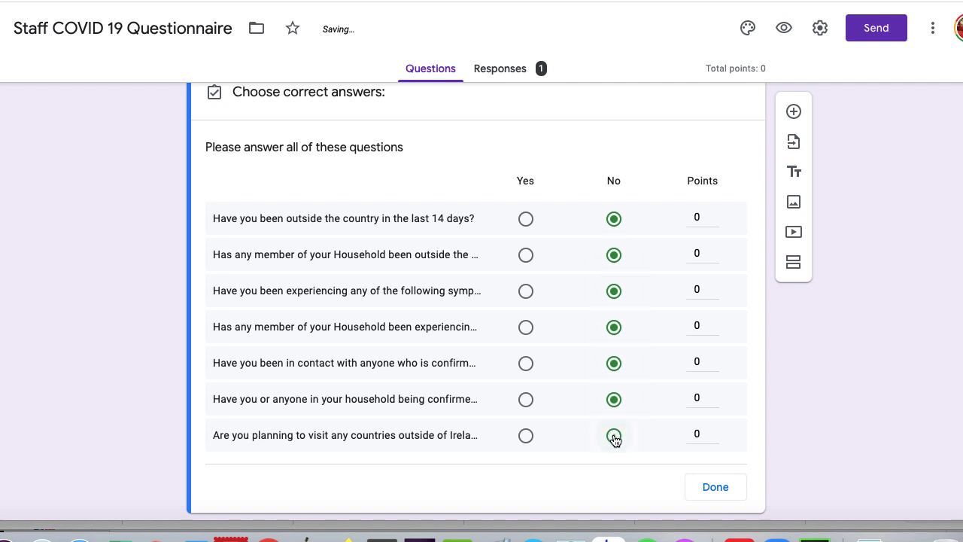
# Assign 1 point to each of the seven rows in the grid's answer key and finish editing the key.
pyautogui.click(713, 214)
pyautogui.click(713, 249)
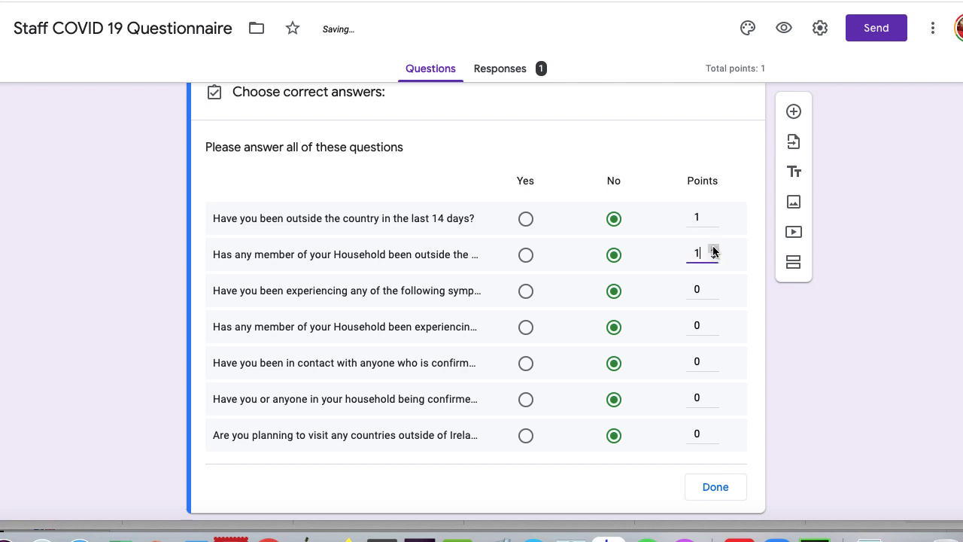
pyautogui.click(714, 285)
pyautogui.click(713, 322)
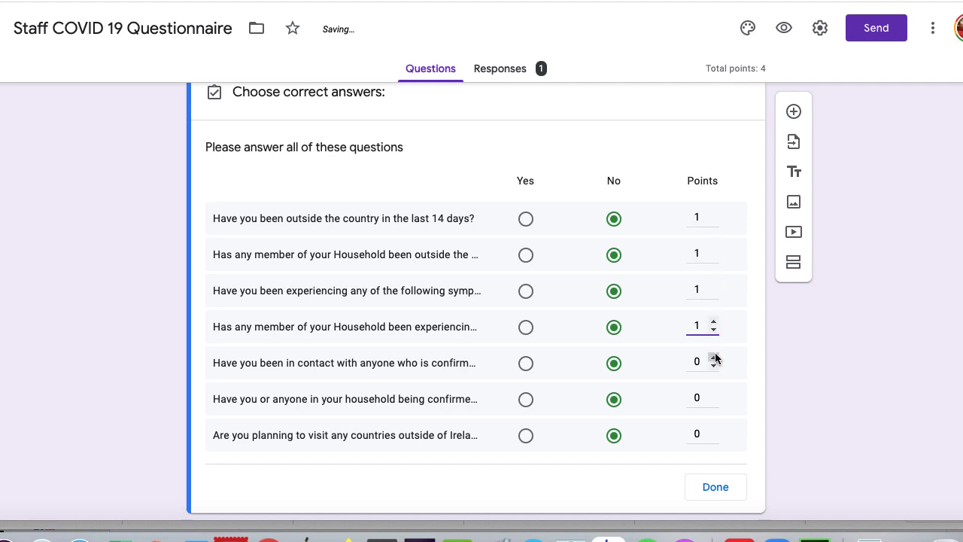
pyautogui.click(714, 358)
pyautogui.click(714, 394)
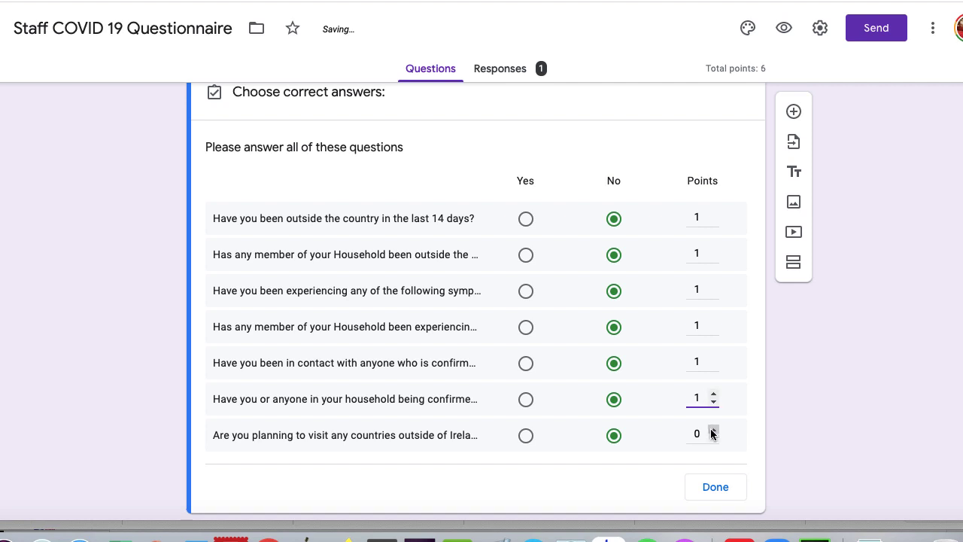
pyautogui.click(713, 431)
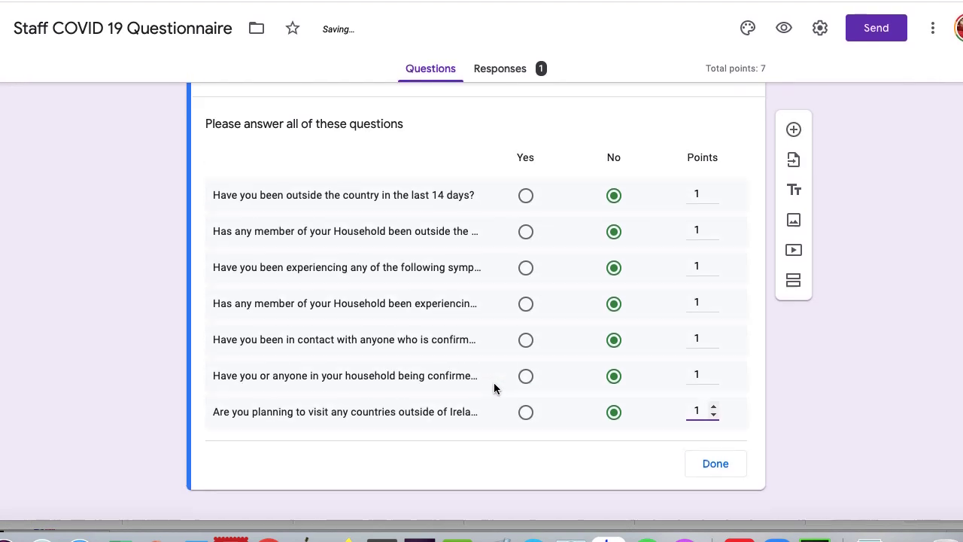
pyautogui.click(398, 237)
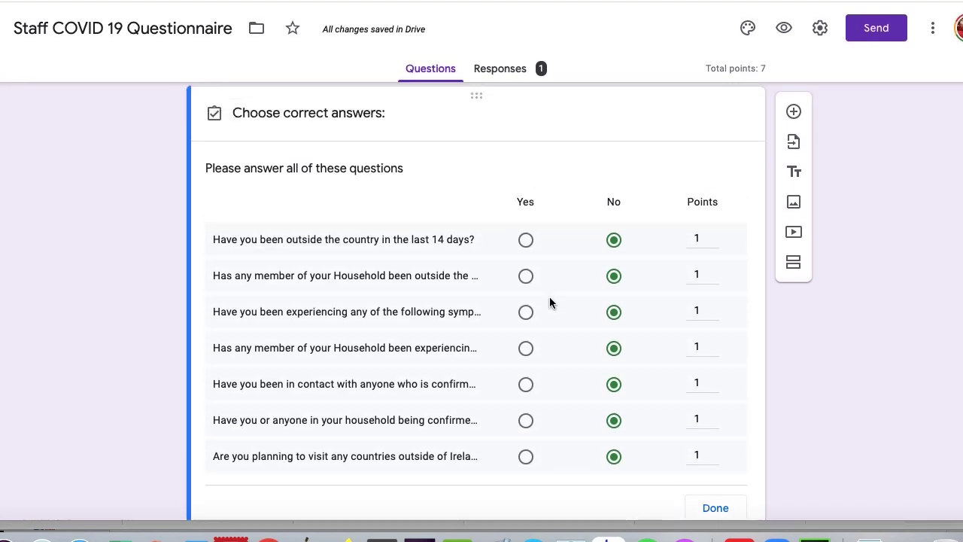
pyautogui.scroll(-1, 549, 297)
pyautogui.scroll(3, 549, 302)
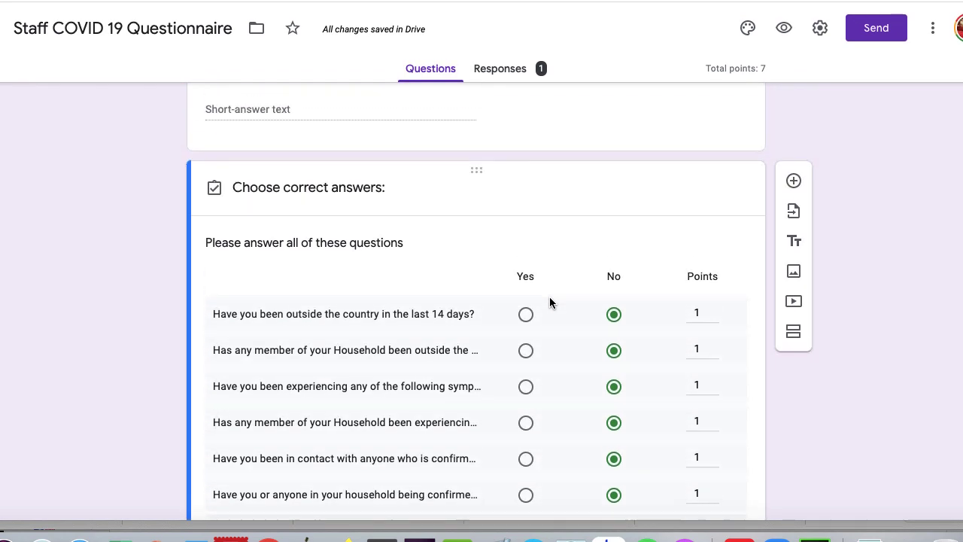
pyautogui.scroll(-3, 549, 301)
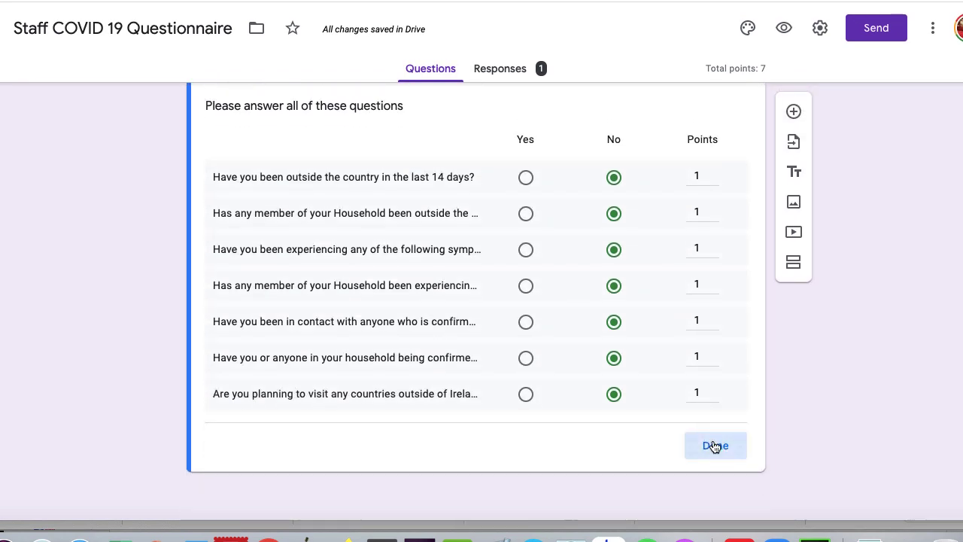
pyautogui.click(714, 445)
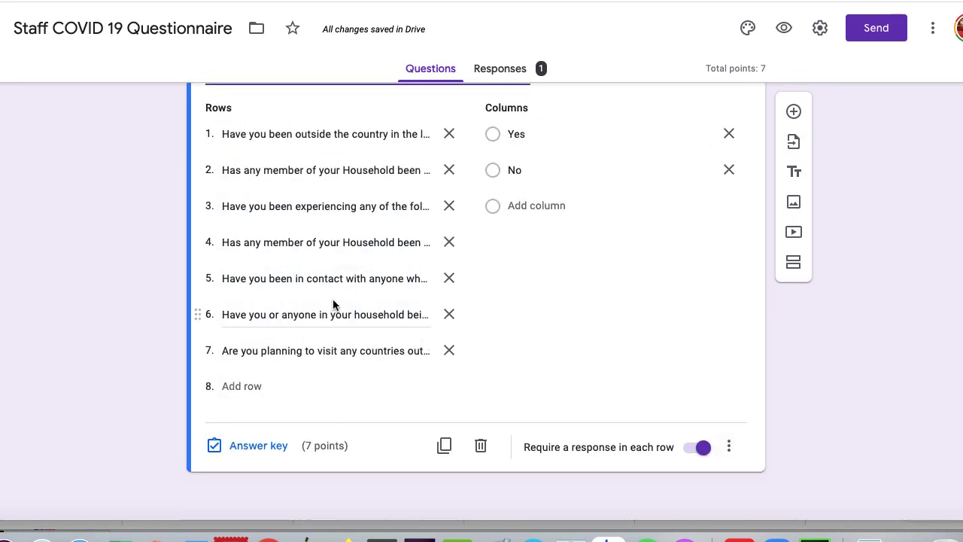
# Check the grid question's rows and its additional options for description, response limits and row shuffling.
pyautogui.scroll(1, 329, 231)
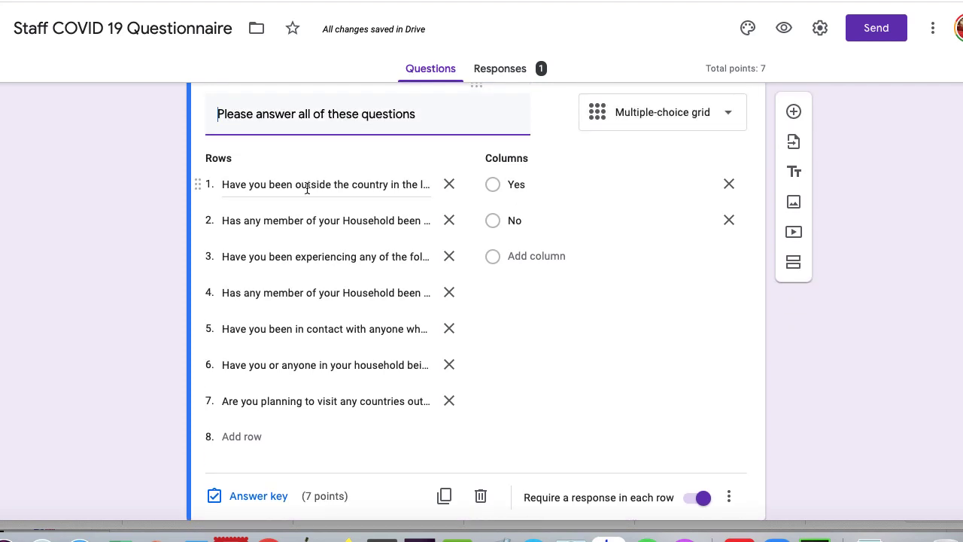
pyautogui.scroll(-1, 326, 309)
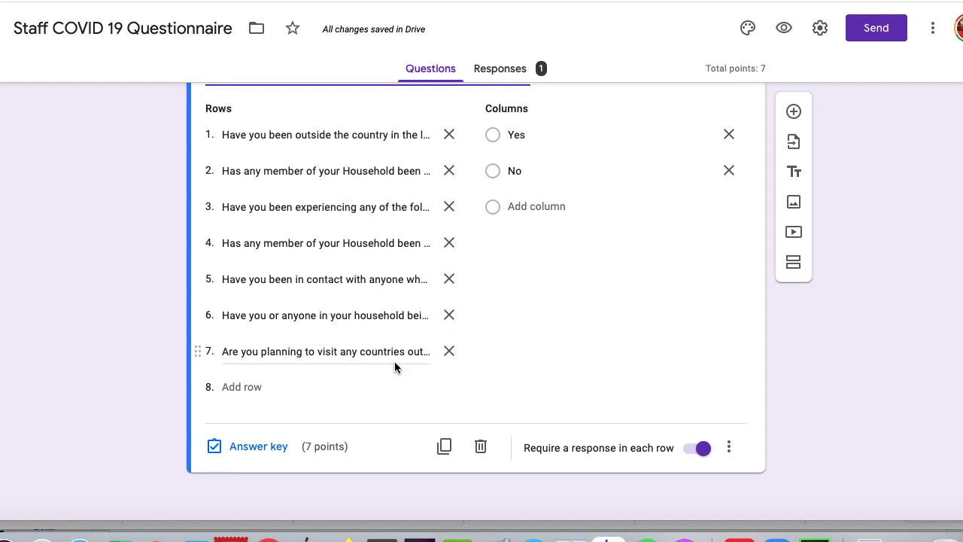
pyautogui.click(728, 447)
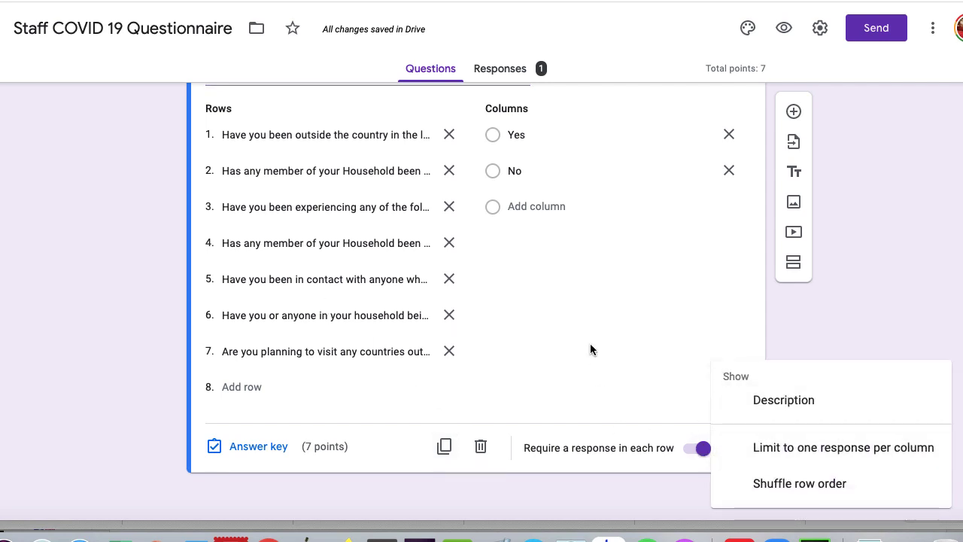
pyautogui.scroll(1, 585, 330)
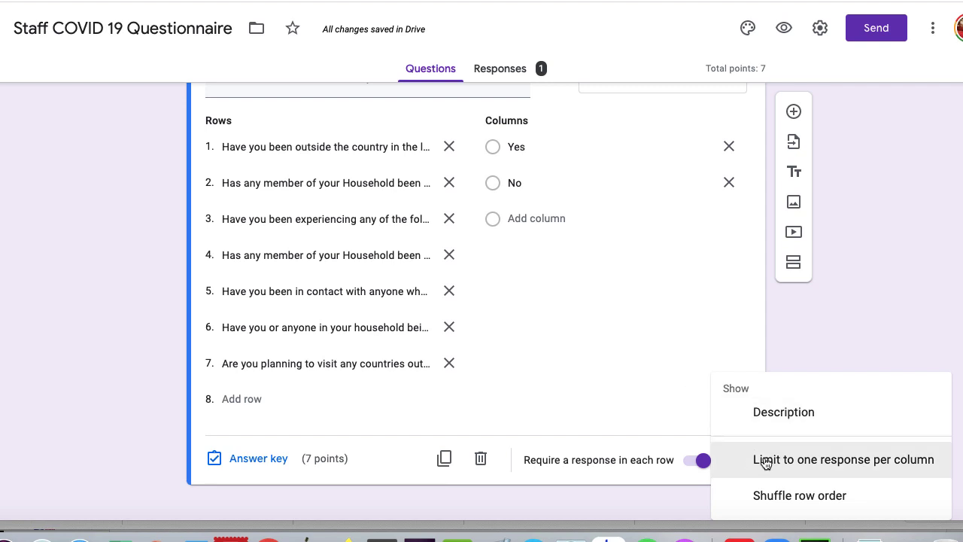
pyautogui.scroll(-1, 676, 410)
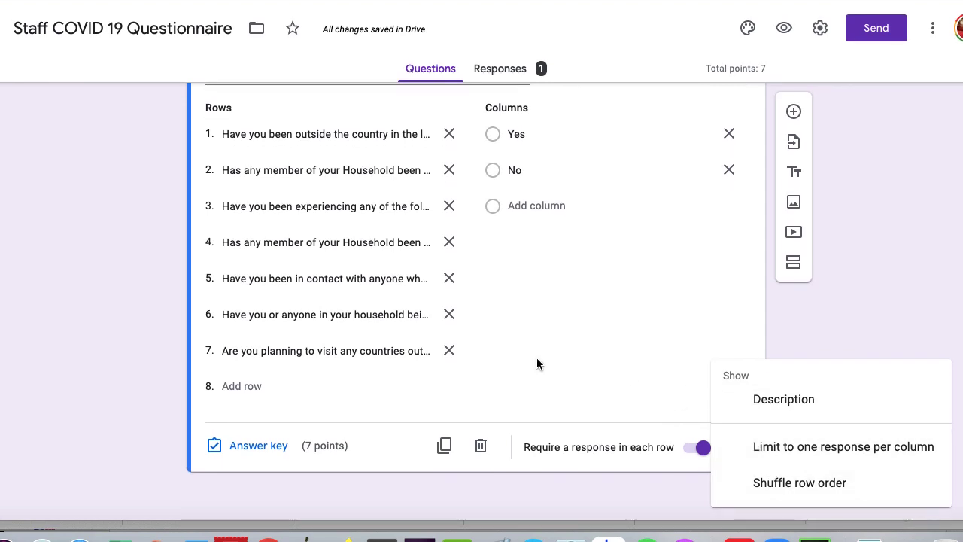
pyautogui.click(566, 392)
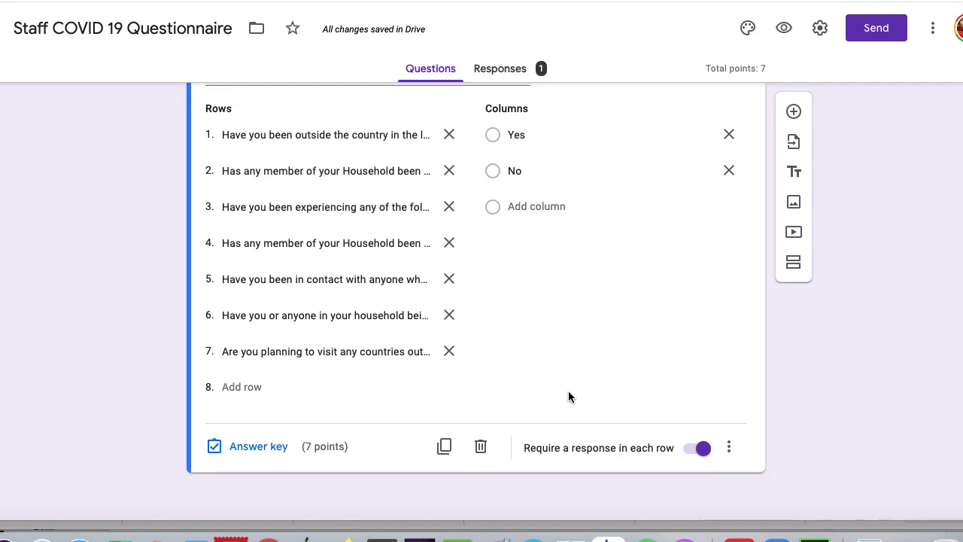
# Review the grid's Yes and No columns, and recheck the correct answers and points in its answer key.
pyautogui.scroll(2, 557, 316)
pyautogui.scroll(1, 562, 290)
pyautogui.scroll(-1, 564, 291)
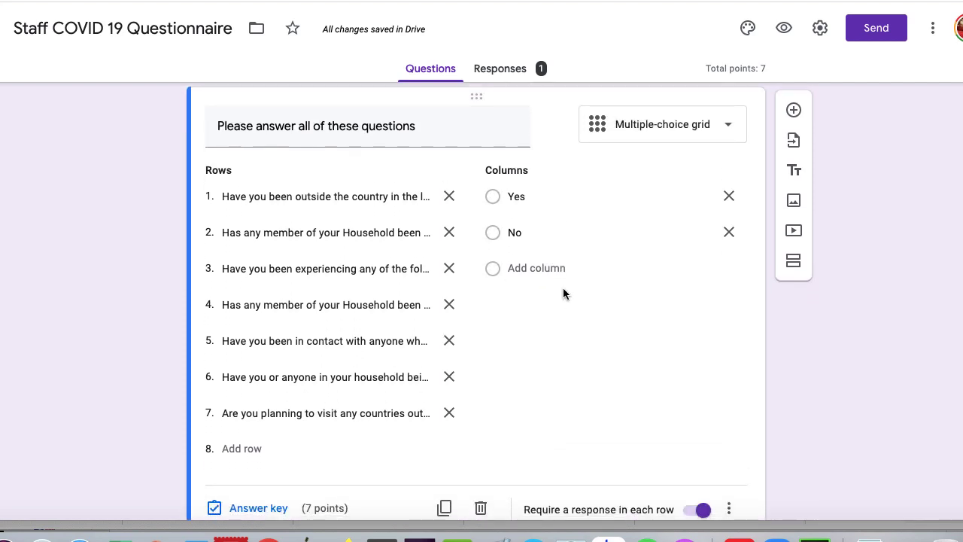
pyautogui.click(561, 191)
pyautogui.click(559, 232)
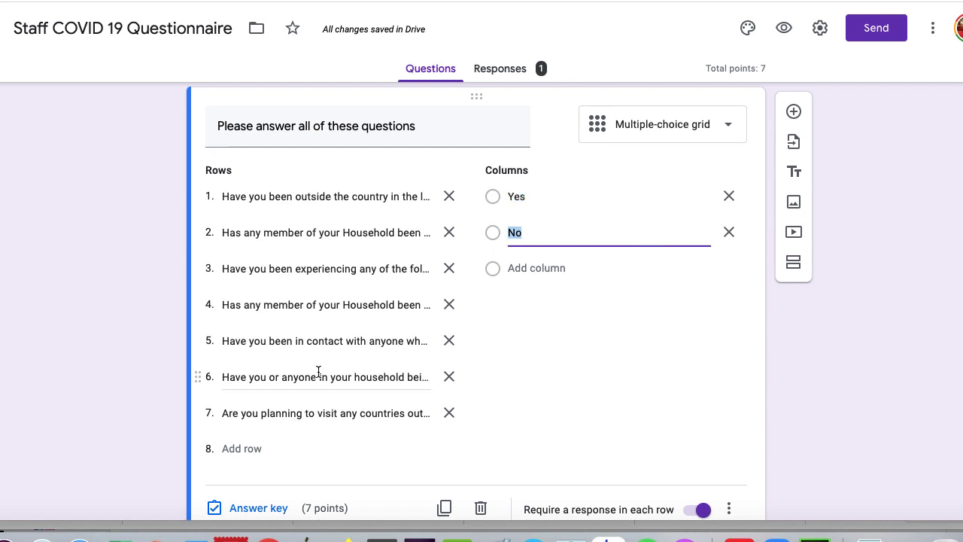
pyautogui.scroll(-1, 276, 469)
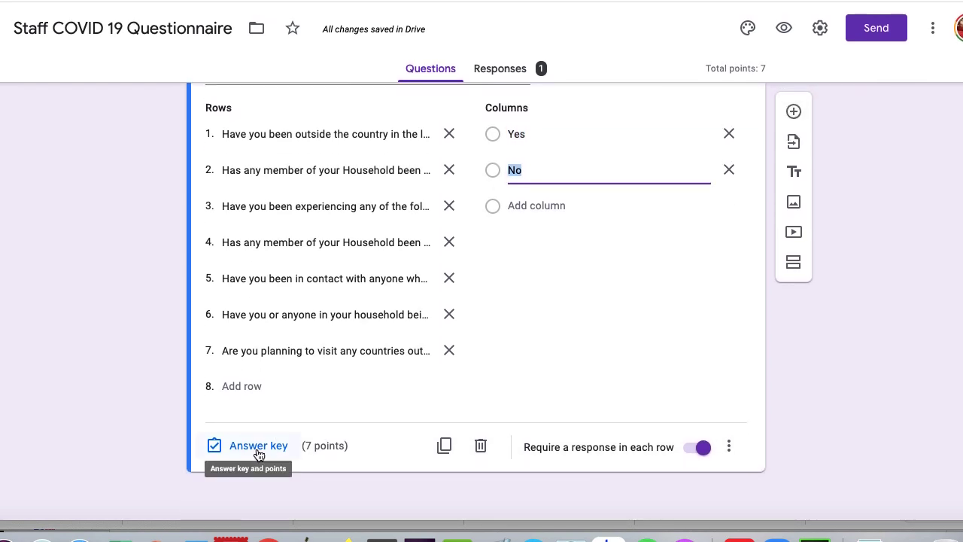
pyautogui.click(258, 448)
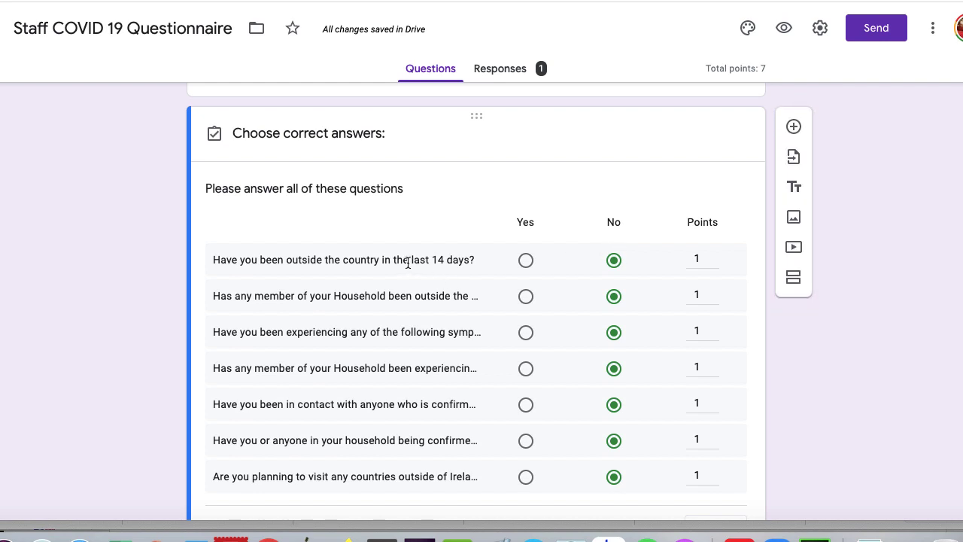
pyautogui.scroll(-2, 382, 274)
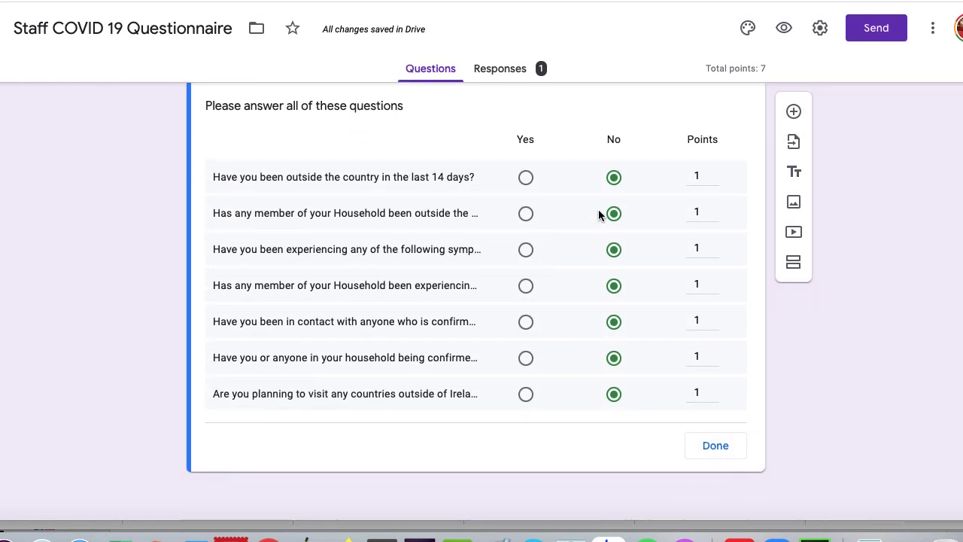
pyautogui.click(714, 450)
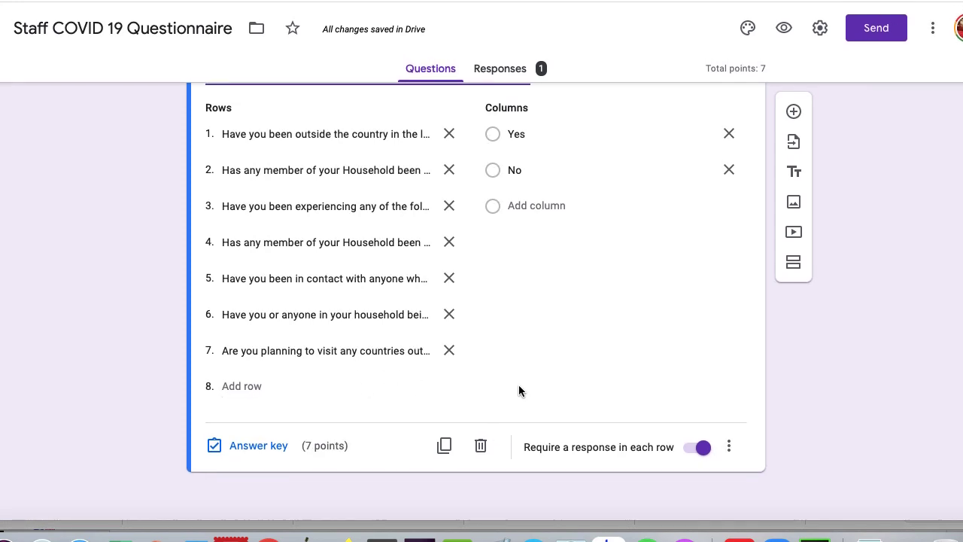
# Preview the questionnaire as a respondent and enter a first name in the "Your Name" field.
pyautogui.scroll(5, 519, 384)
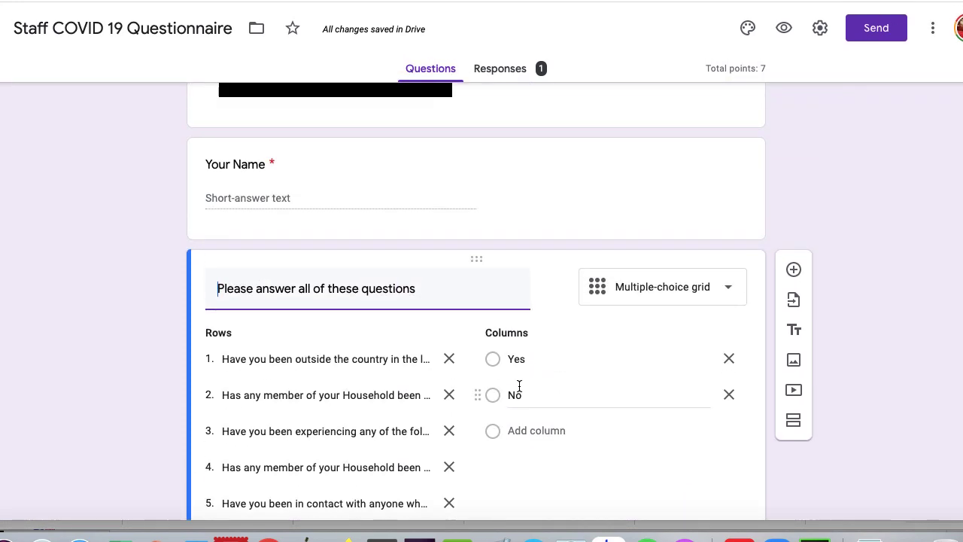
pyautogui.scroll(8, 519, 385)
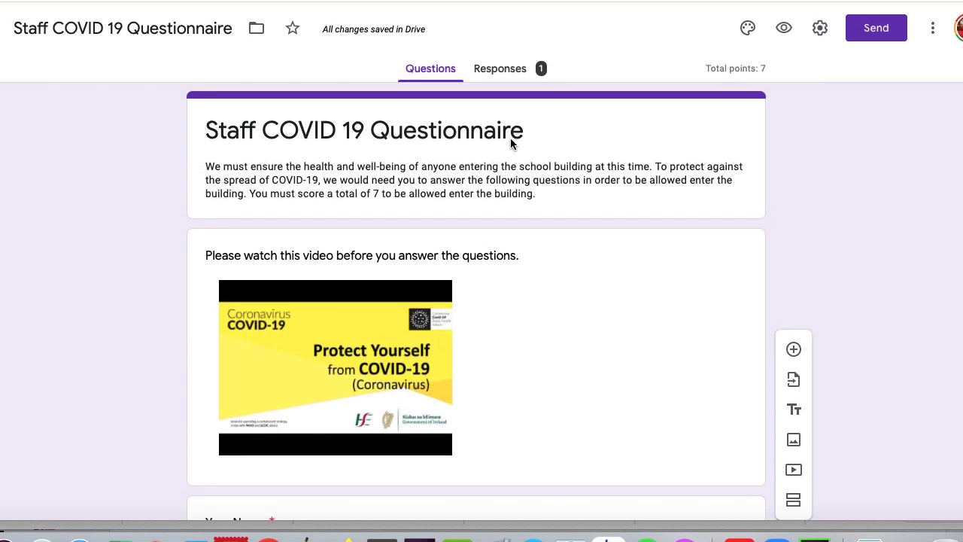
pyautogui.click(785, 31)
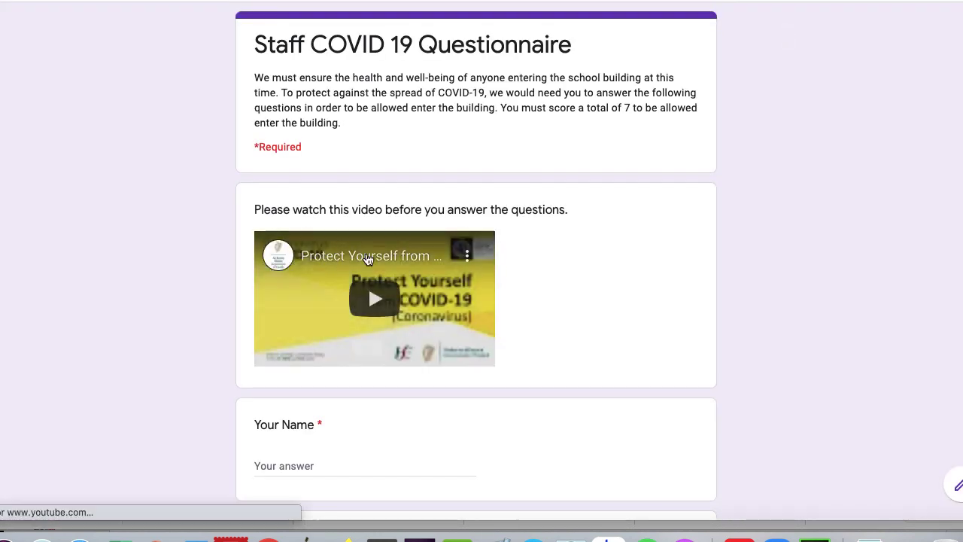
pyautogui.scroll(-5, 368, 358)
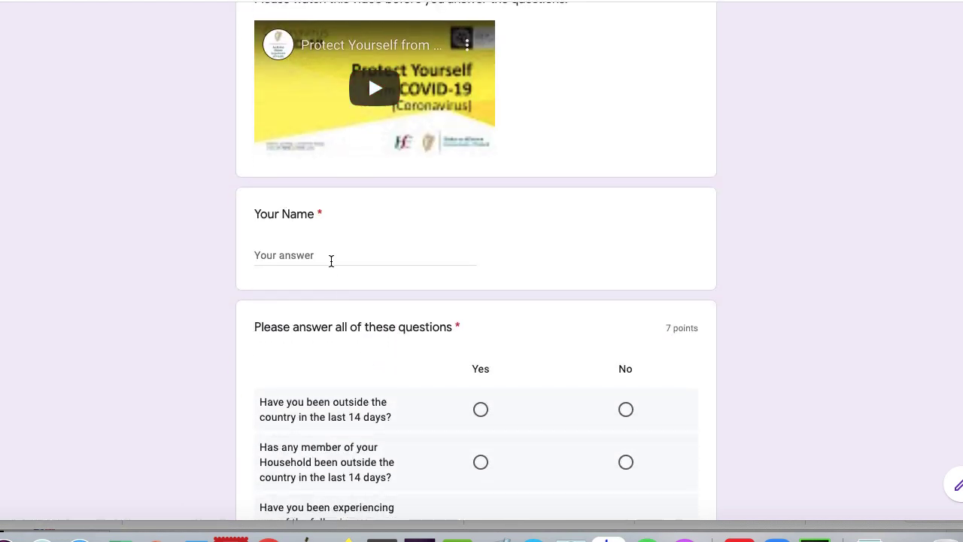
pyautogui.click(330, 258)
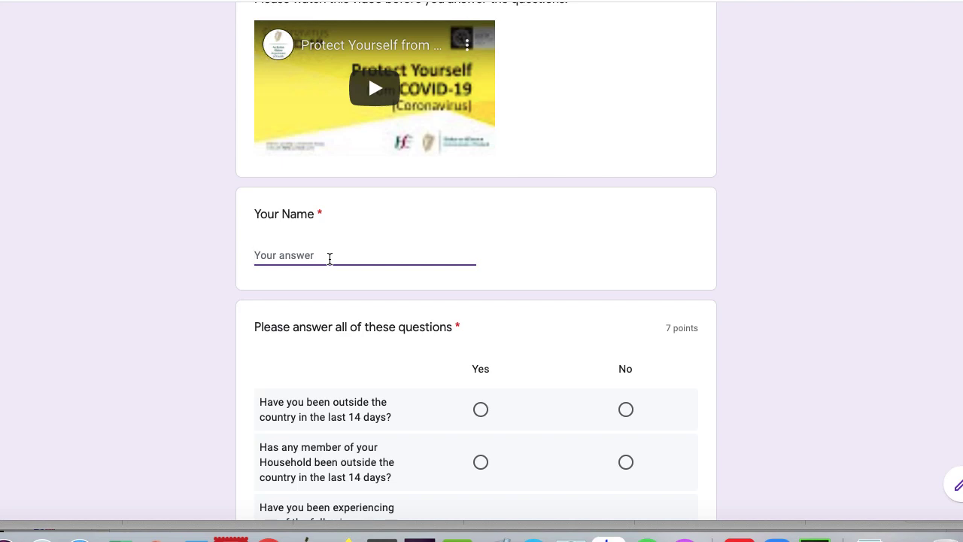
pyautogui.write('Barry')
# Answer No to all seven grid questions in the preview and submit the test response.
pyautogui.scroll(-5, 343, 351)
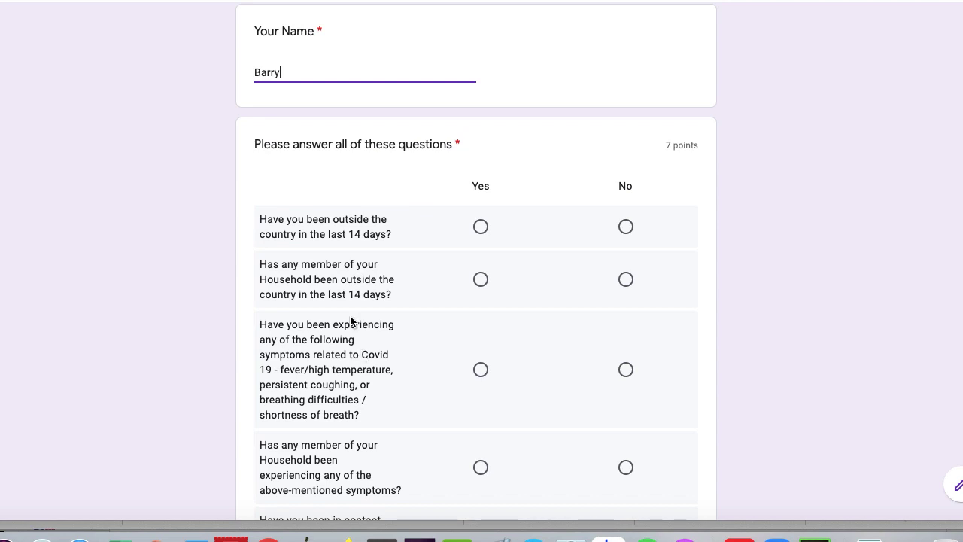
pyautogui.click(625, 225)
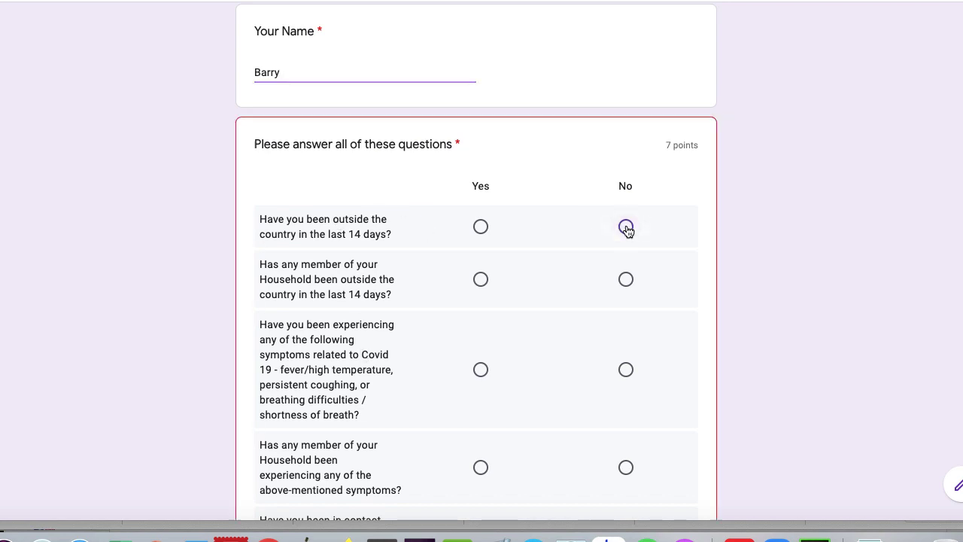
pyautogui.click(625, 278)
pyautogui.scroll(-2, 626, 283)
pyautogui.click(626, 263)
pyautogui.click(626, 361)
pyautogui.scroll(-3, 578, 391)
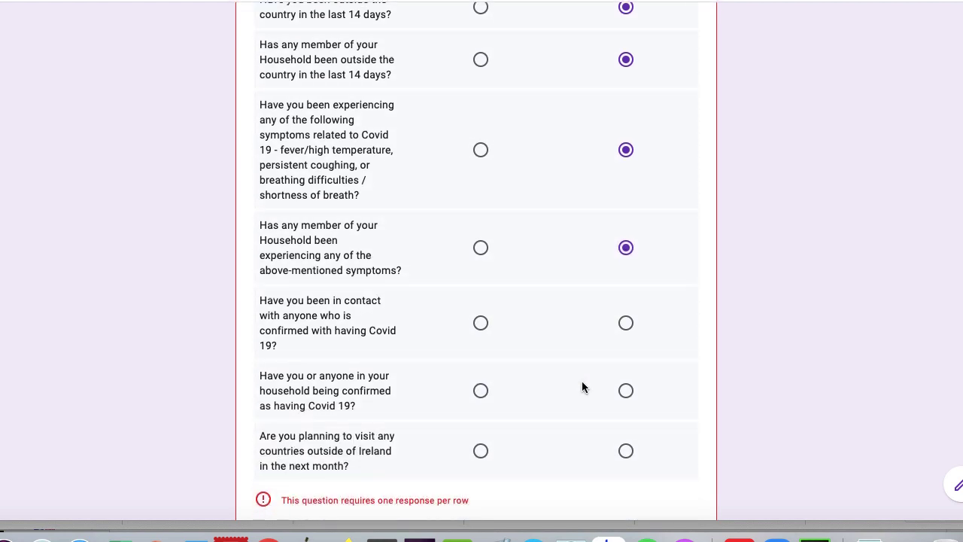
pyautogui.click(630, 325)
pyautogui.click(624, 388)
pyautogui.scroll(-2, 572, 429)
pyautogui.click(626, 386)
pyautogui.scroll(-1, 417, 423)
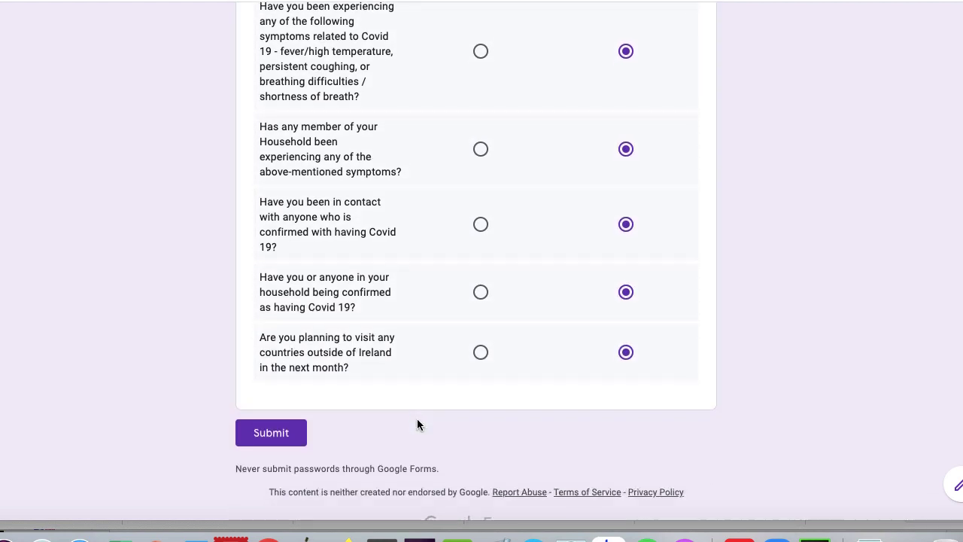
pyautogui.click(269, 439)
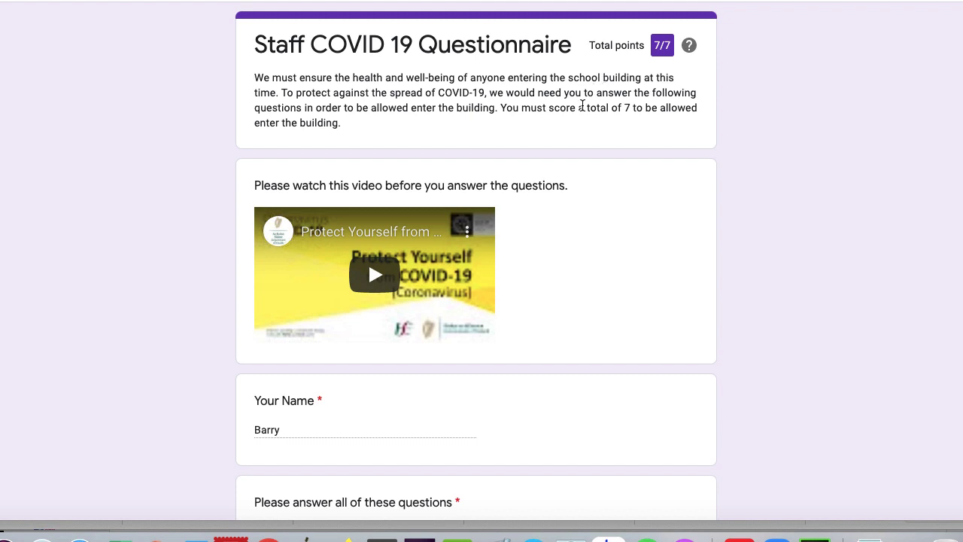
# Examine the scored results of the test response, checking the total points and the mark for each grid question.
pyautogui.scroll(-5, 580, 103)
pyautogui.scroll(-14, 581, 110)
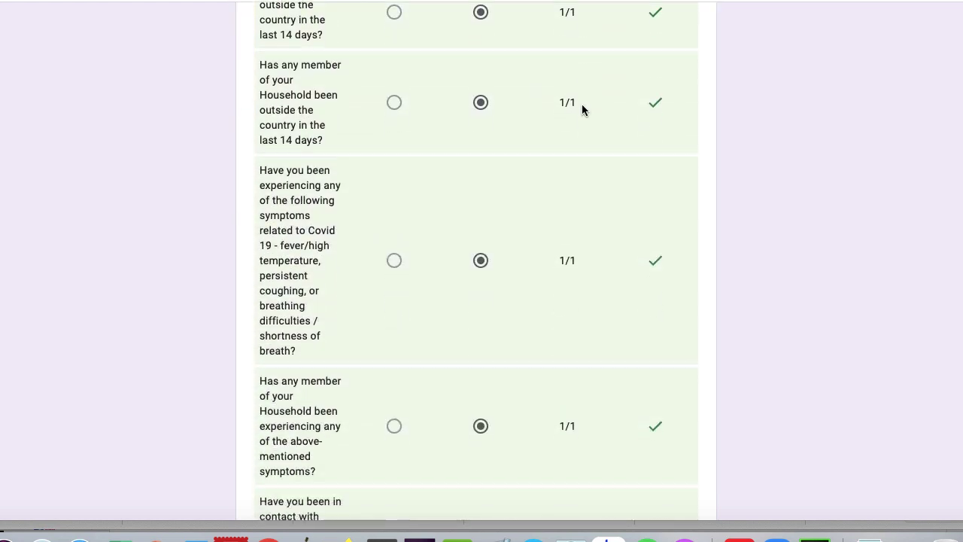
pyautogui.scroll(8, 534, 245)
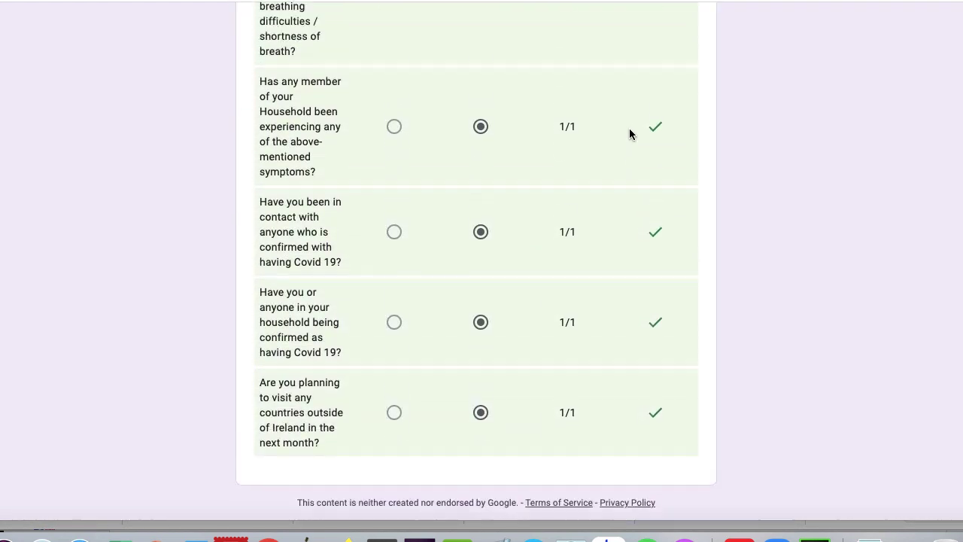
pyautogui.scroll(10, 630, 134)
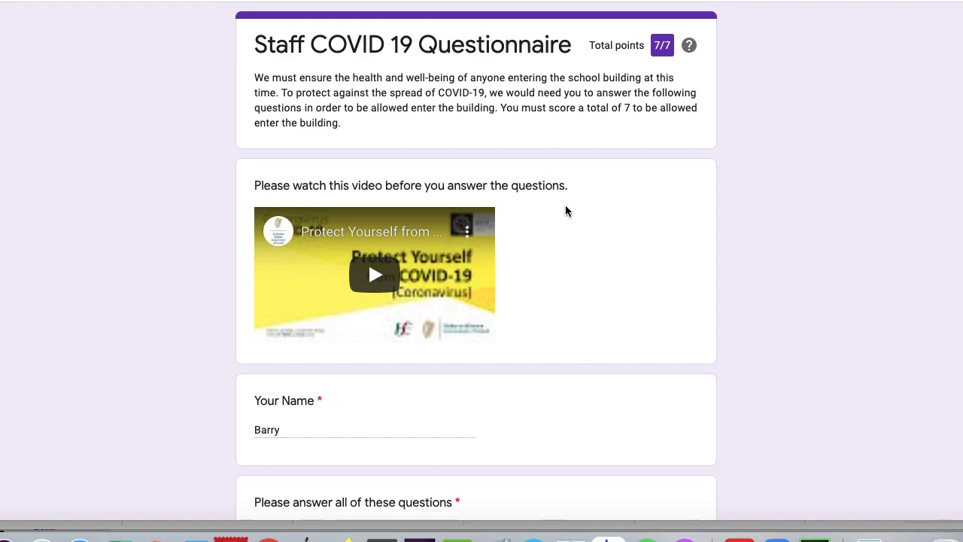
pyautogui.scroll(-10, 566, 209)
pyautogui.scroll(-5, 566, 211)
pyautogui.scroll(15, 566, 211)
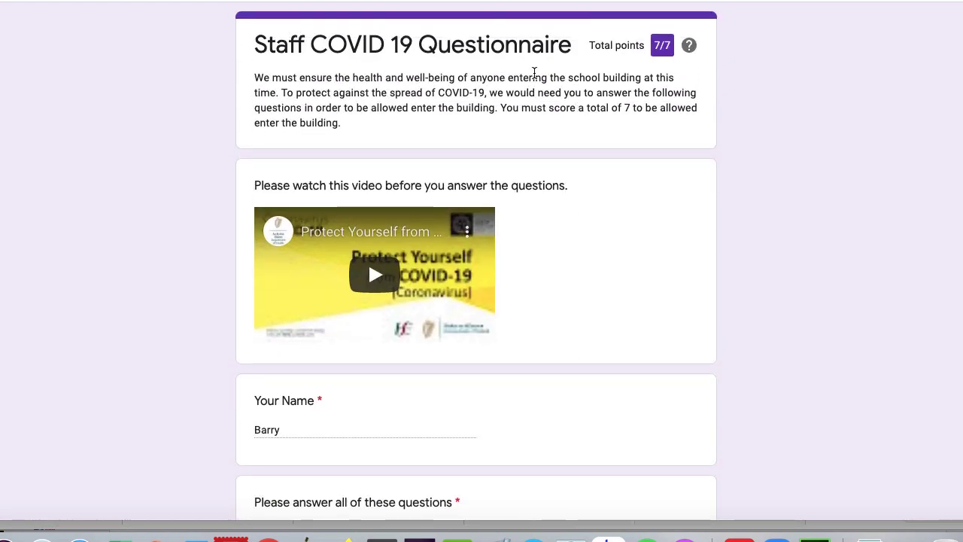
pyautogui.scroll(-2, 514, 286)
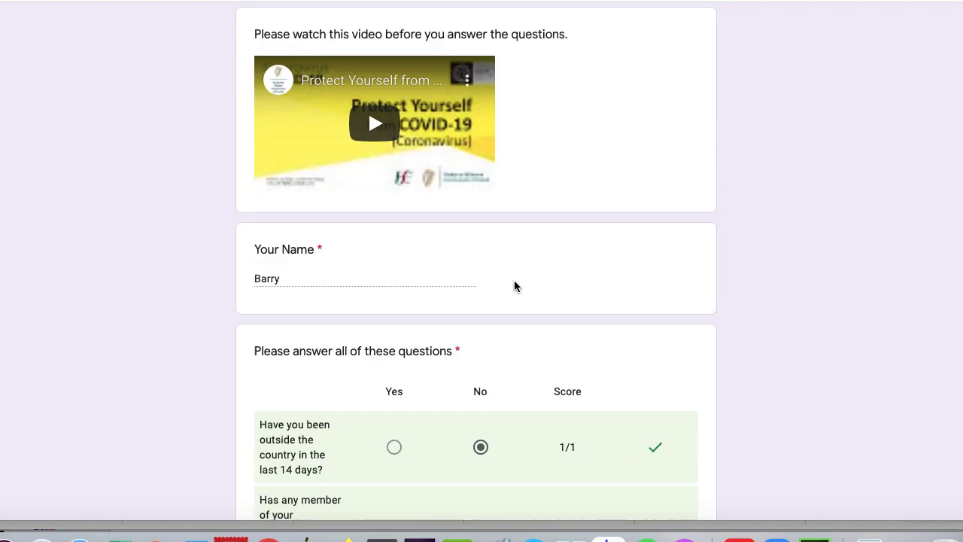
pyautogui.scroll(-8, 514, 285)
pyautogui.scroll(6, 514, 284)
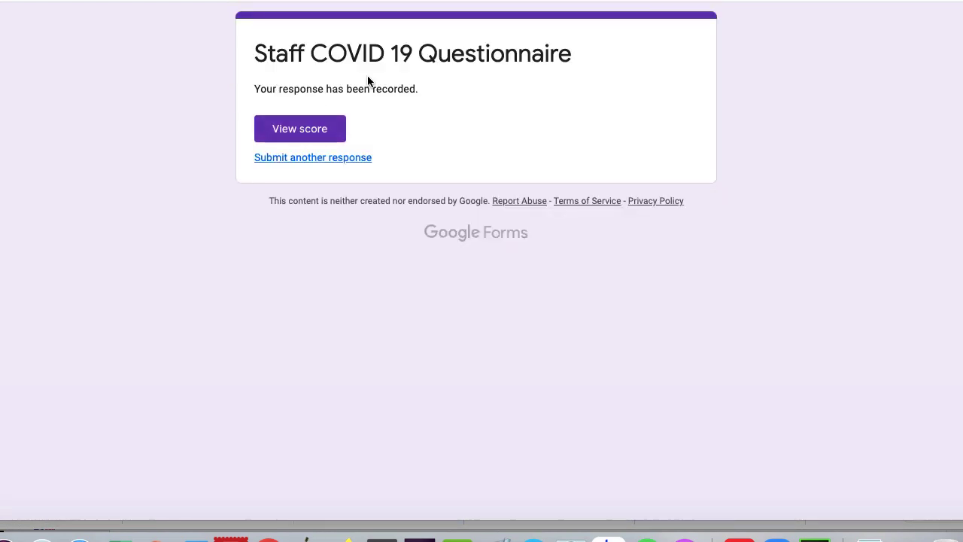
# Start another response to the questionnaire and enter a different first name in the "Your Name" field.
pyautogui.click(338, 157)
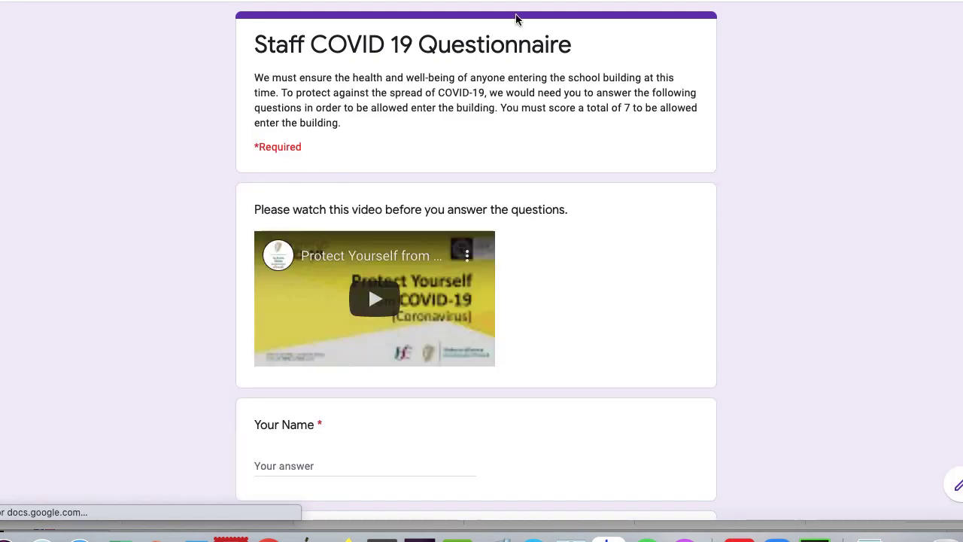
pyautogui.scroll(-5, 366, 164)
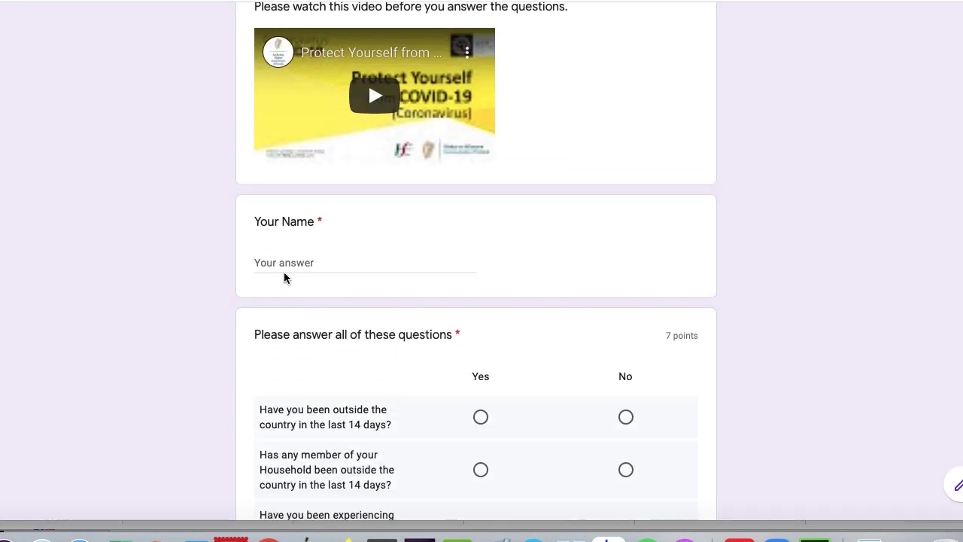
pyautogui.click(283, 263)
pyautogui.write('Ann')
# Answer Yes to the question about household members having been outside the country and No to the other six grid questions.
pyautogui.scroll(-4, 359, 331)
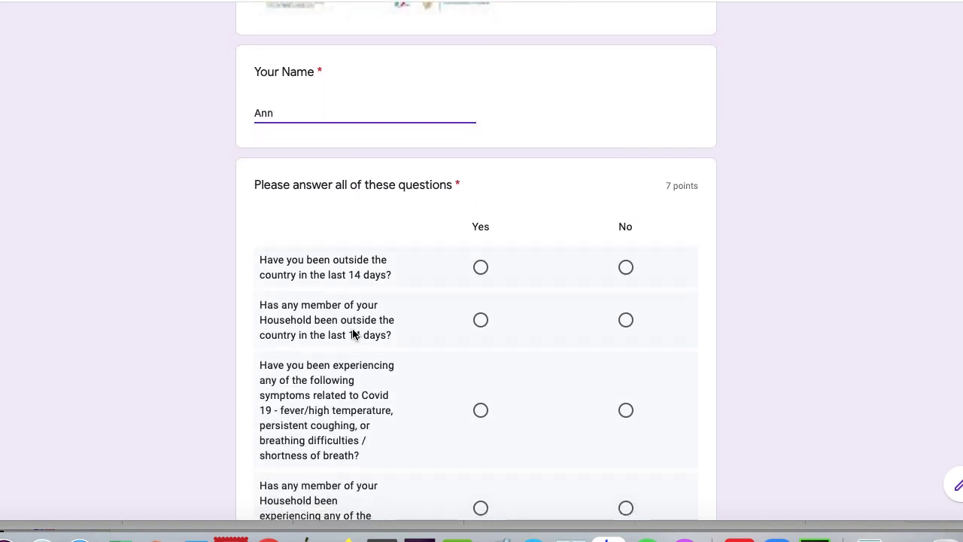
pyautogui.click(625, 267)
pyautogui.scroll(-3, 365, 352)
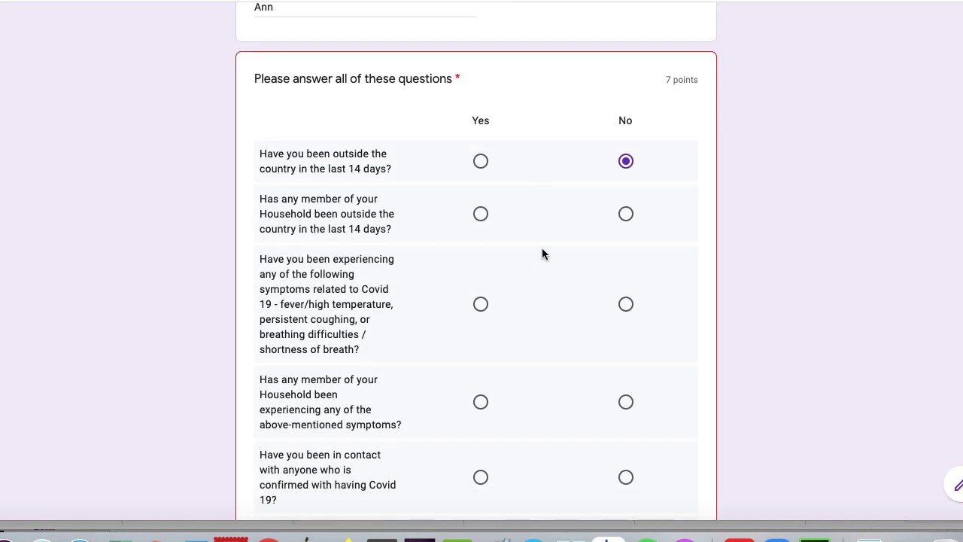
pyautogui.click(479, 215)
pyautogui.click(626, 304)
pyautogui.scroll(-2, 625, 309)
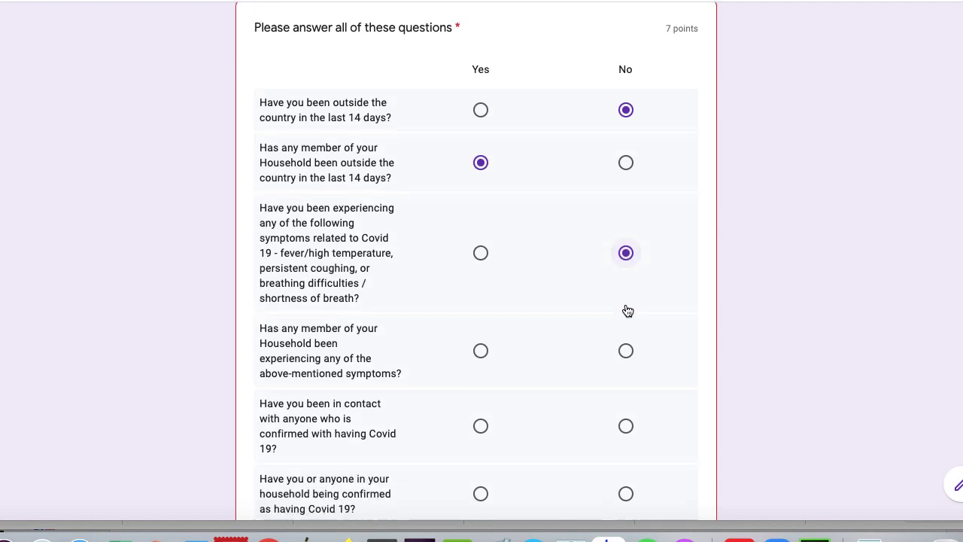
pyautogui.click(625, 283)
pyautogui.click(626, 356)
pyautogui.click(626, 424)
pyautogui.scroll(-2, 624, 430)
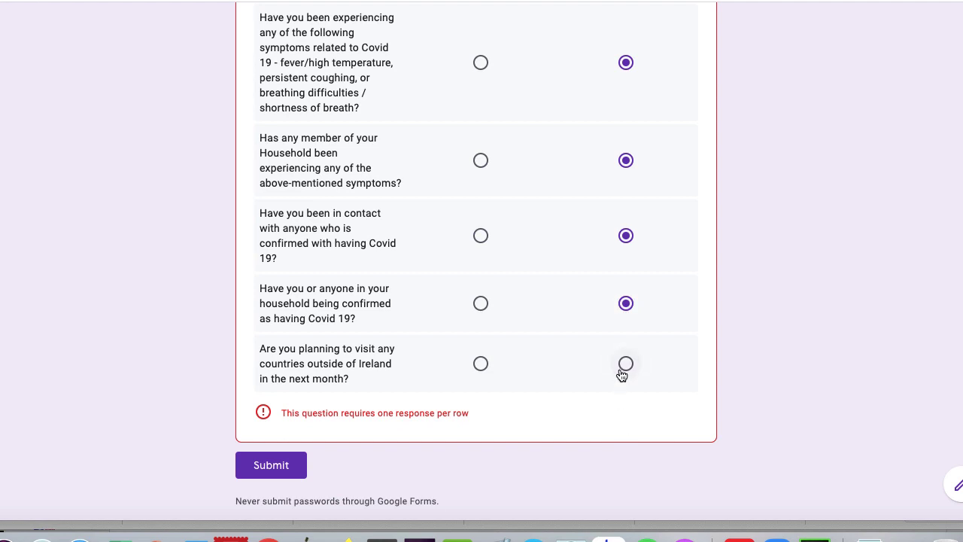
pyautogui.click(624, 366)
# Submit the second test response and view its score.
pyautogui.click(252, 444)
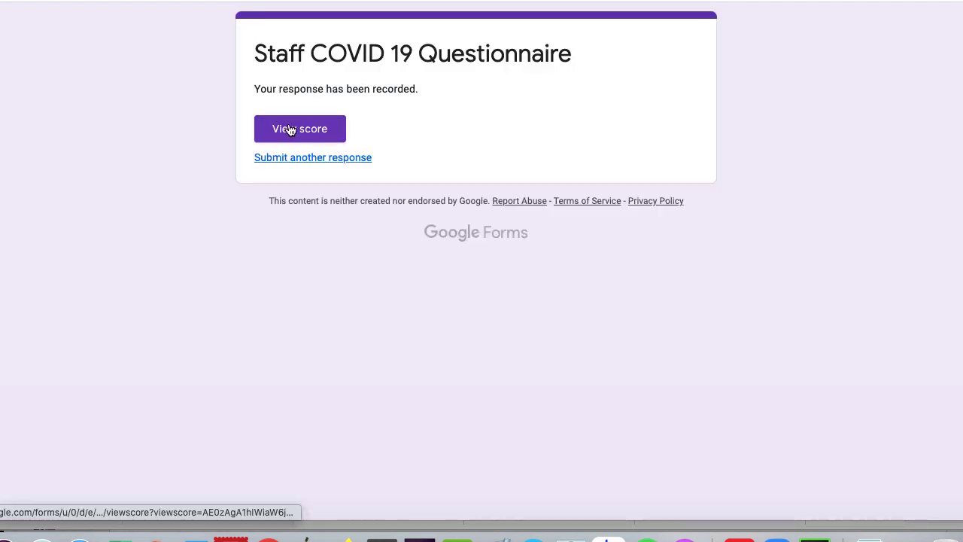
pyautogui.click(295, 127)
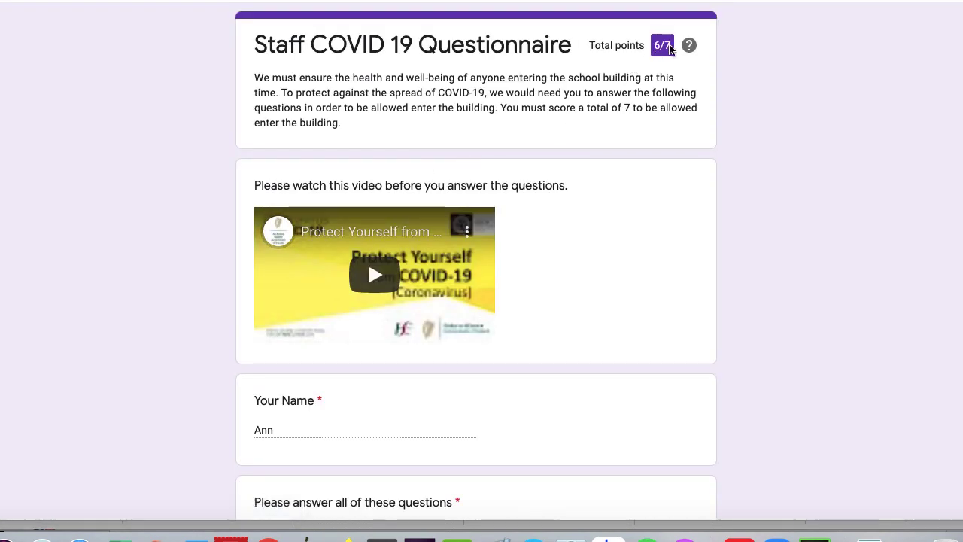
pyautogui.moveTo(683, 52)
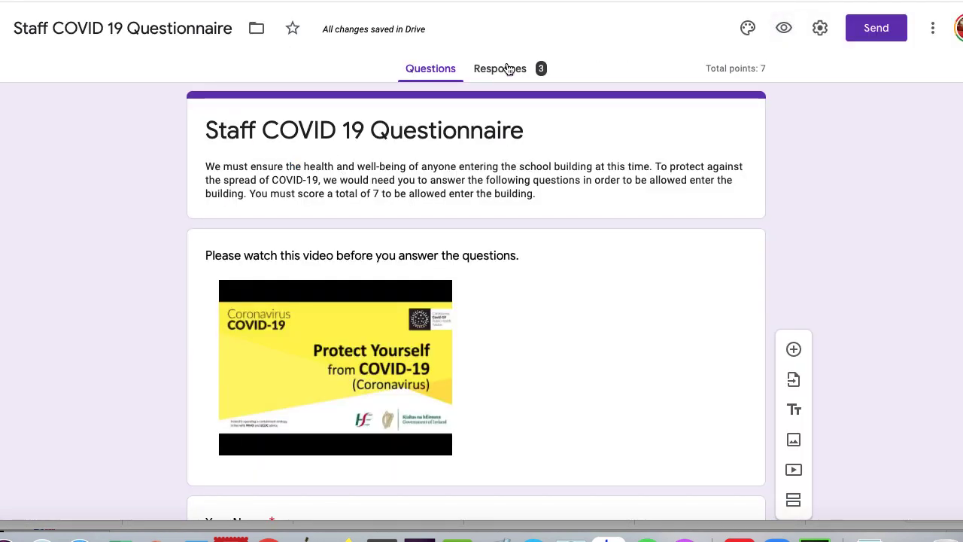
# Open the form's collected responses, dismiss the feature notice, and review the summary insights and the per-question view.
pyautogui.click(507, 69)
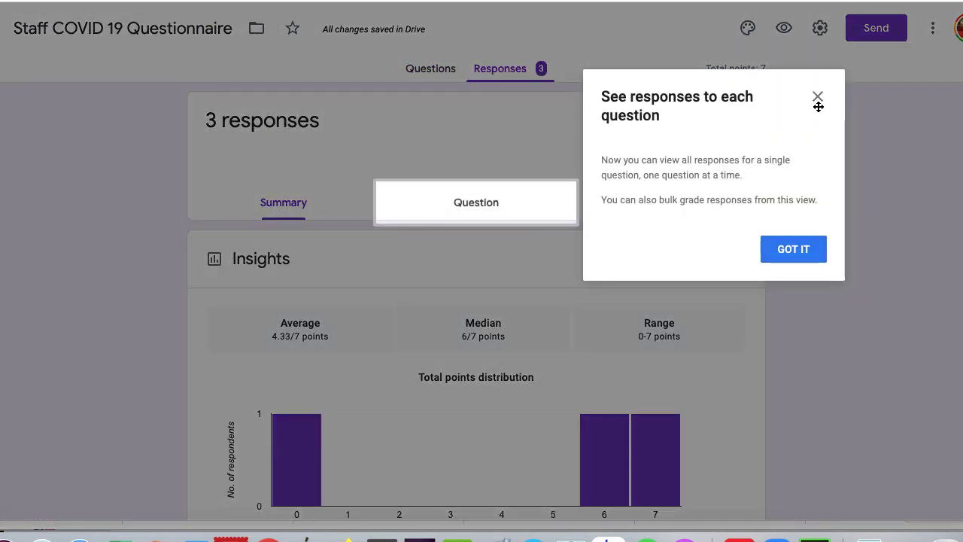
pyautogui.click(817, 98)
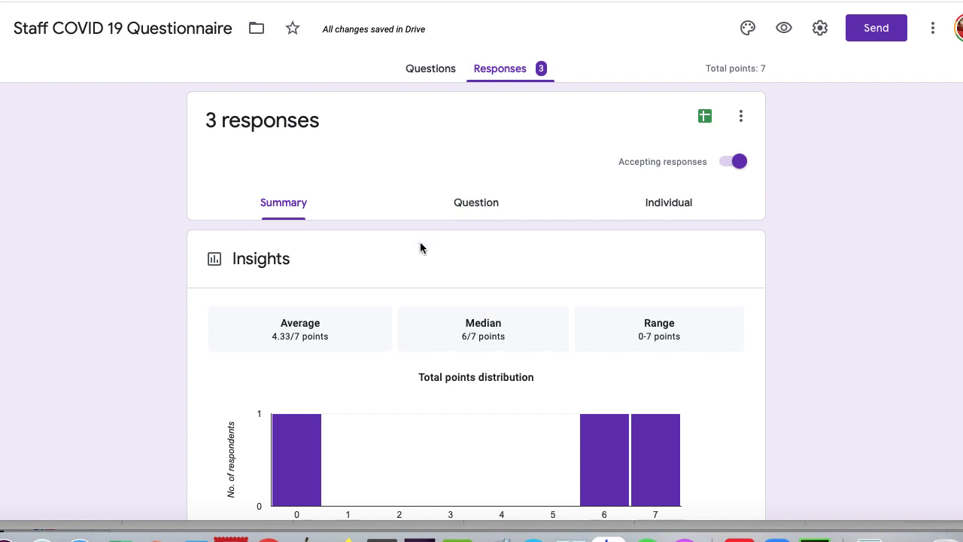
pyautogui.scroll(-2, 420, 246)
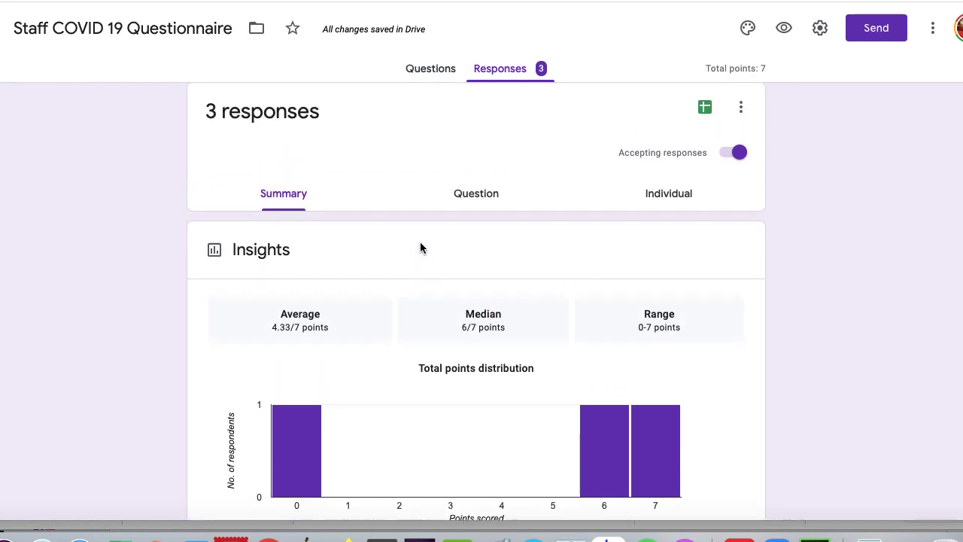
pyautogui.scroll(2, 419, 242)
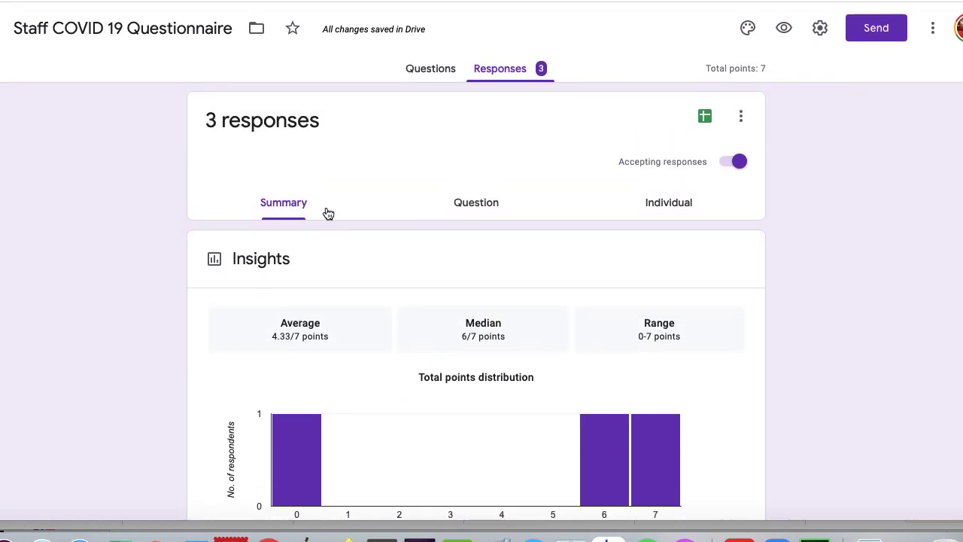
pyautogui.click(477, 204)
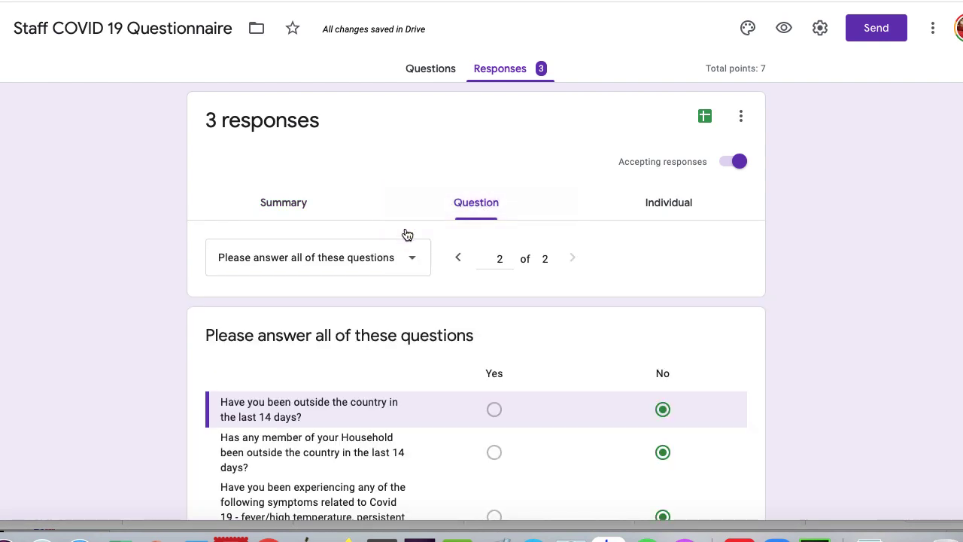
pyautogui.scroll(-1, 410, 252)
pyautogui.scroll(1, 420, 262)
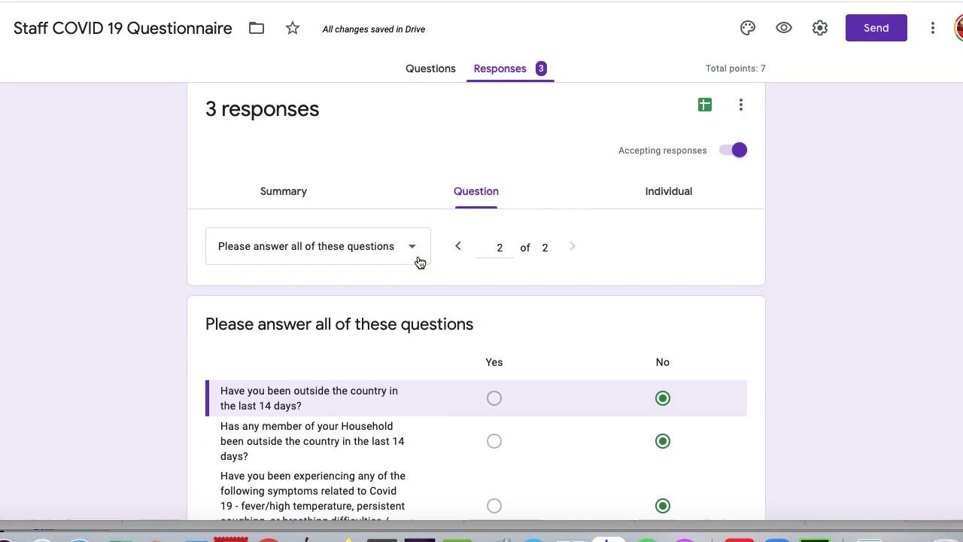
# Review the first and second individual responses and their scores.
pyautogui.click(666, 194)
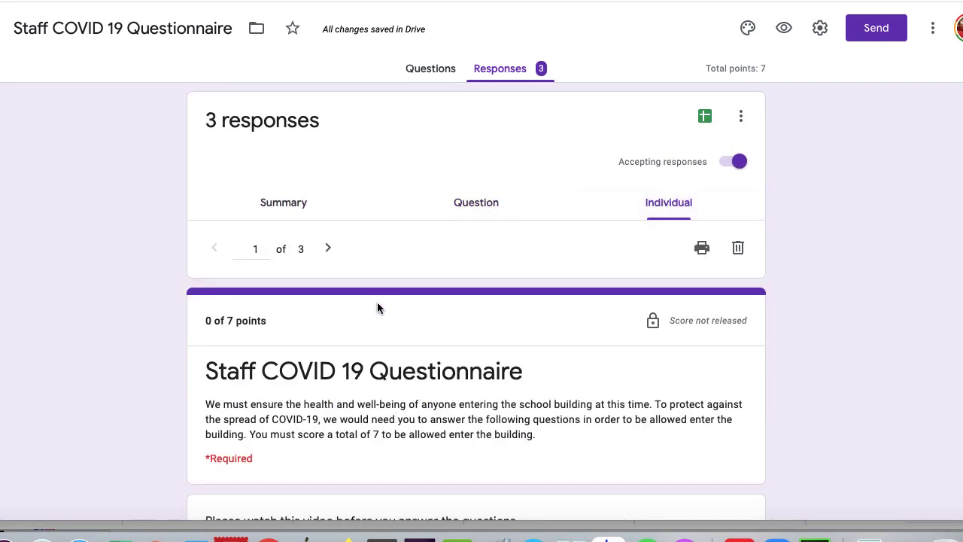
pyautogui.scroll(-3, 345, 267)
pyautogui.scroll(2, 344, 264)
pyautogui.scroll(-2, 345, 265)
pyautogui.scroll(2, 344, 265)
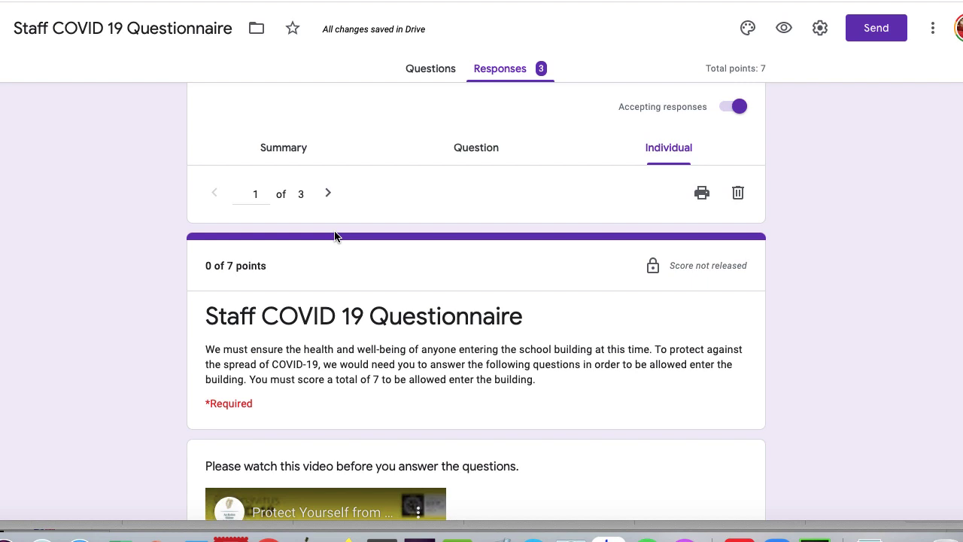
pyautogui.click(327, 194)
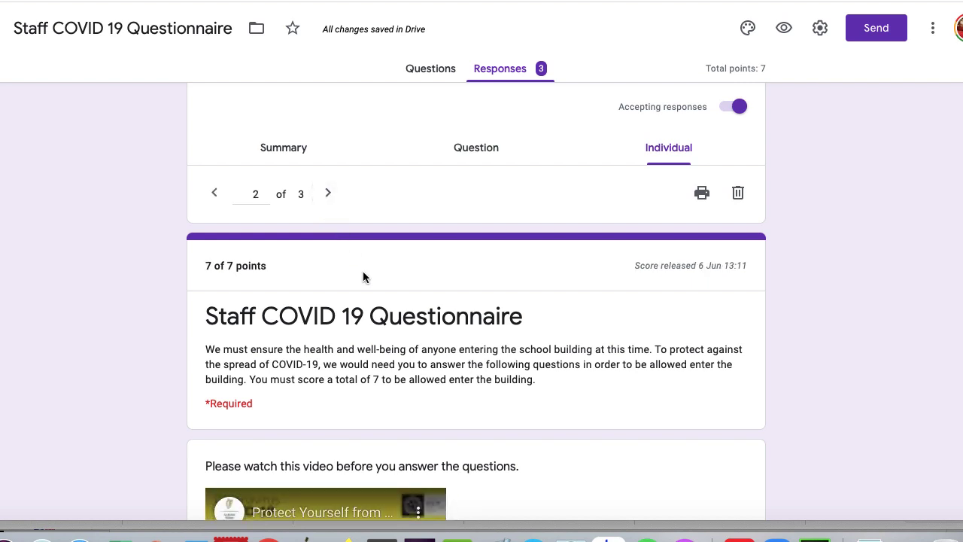
pyautogui.scroll(-1, 363, 272)
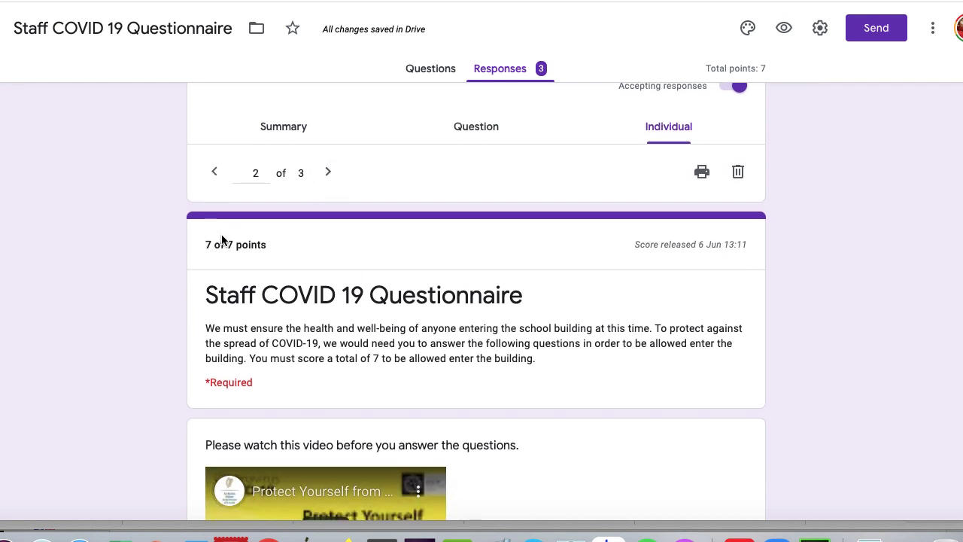
# Examine the third individual response, checking its score, respondent name and marked grid answers.
pyautogui.click(328, 174)
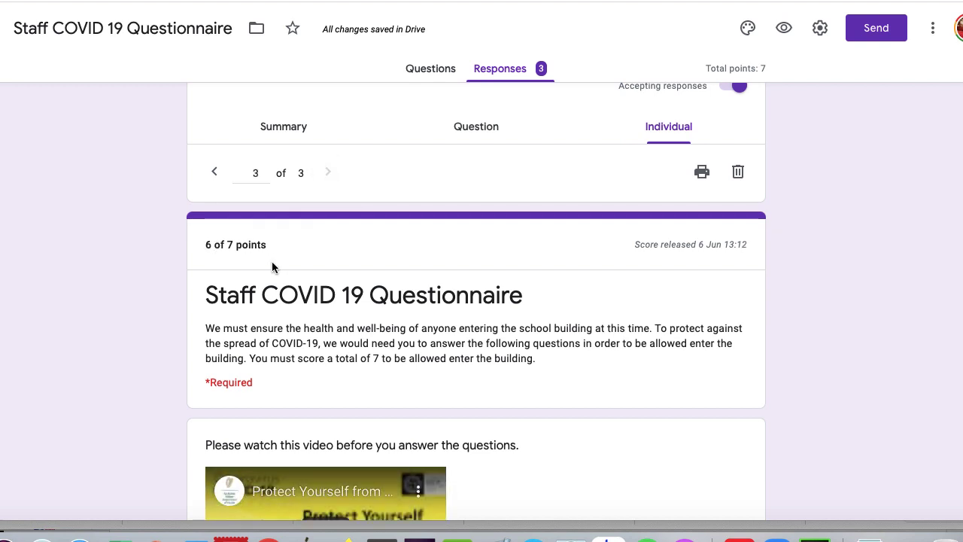
pyautogui.scroll(-10, 395, 315)
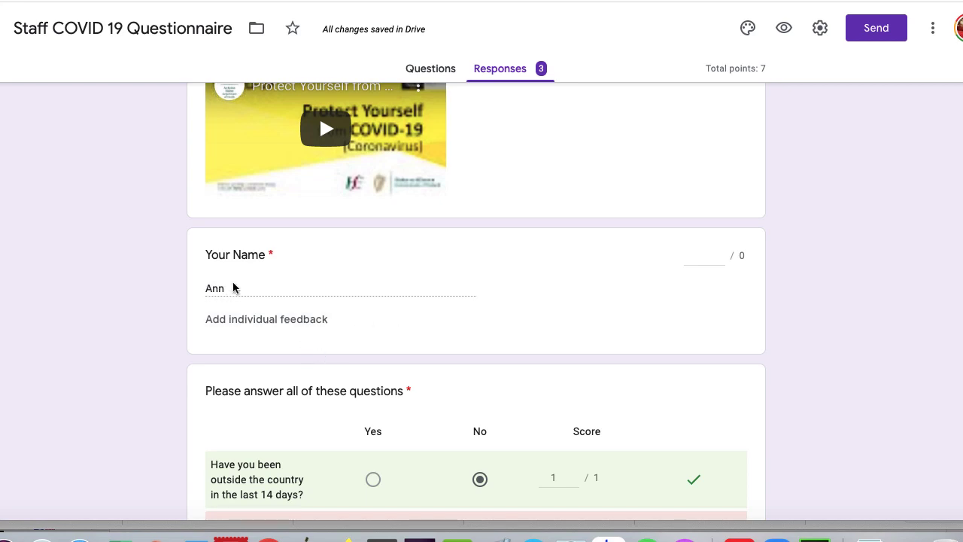
pyautogui.scroll(-1, 229, 291)
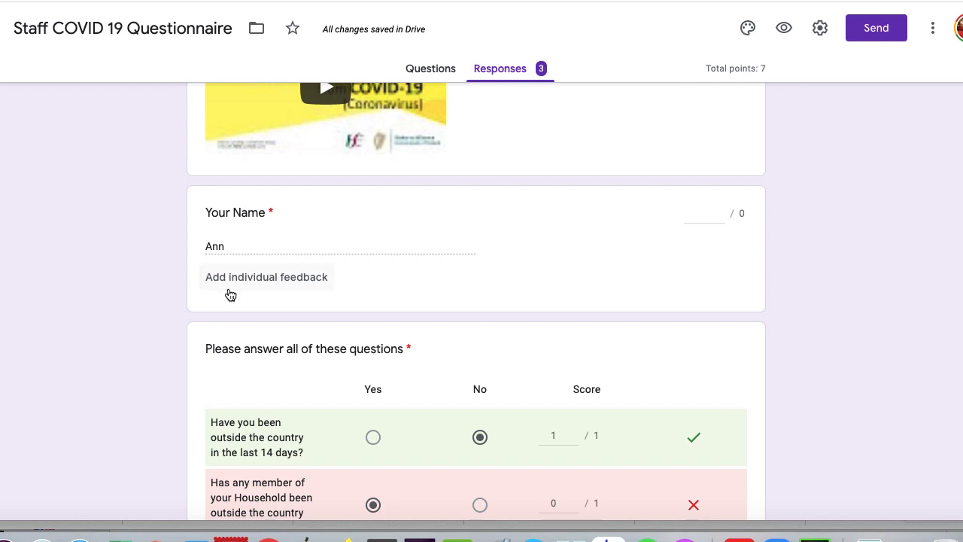
pyautogui.scroll(-3, 230, 294)
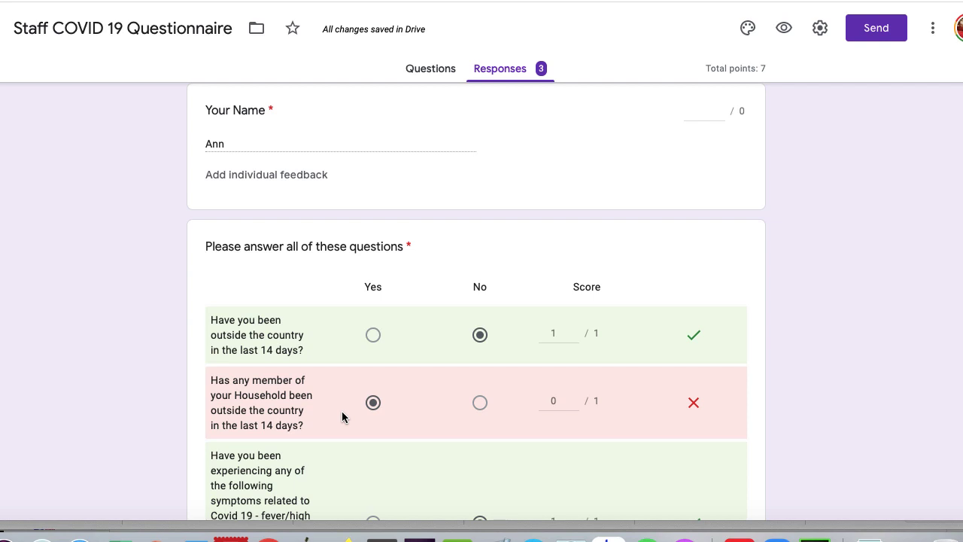
pyautogui.scroll(5, 342, 416)
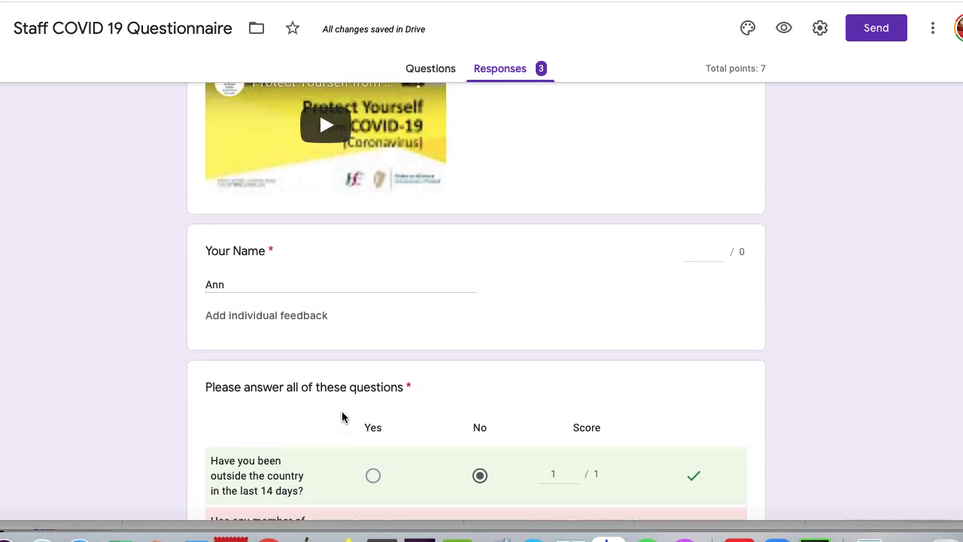
# Create a new spreadsheet for the form responses and check the latest respondent's second grid answer and name.
pyautogui.scroll(12, 343, 412)
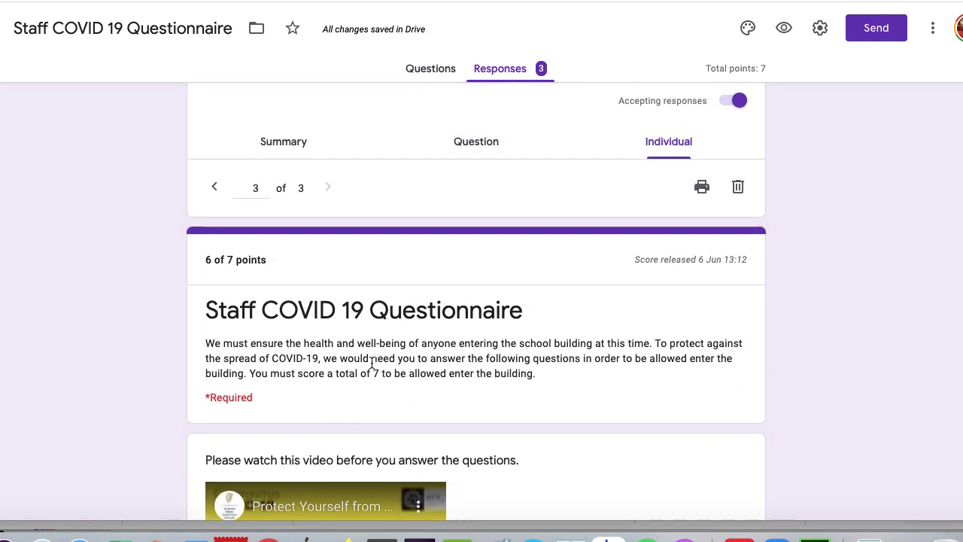
pyautogui.click(705, 118)
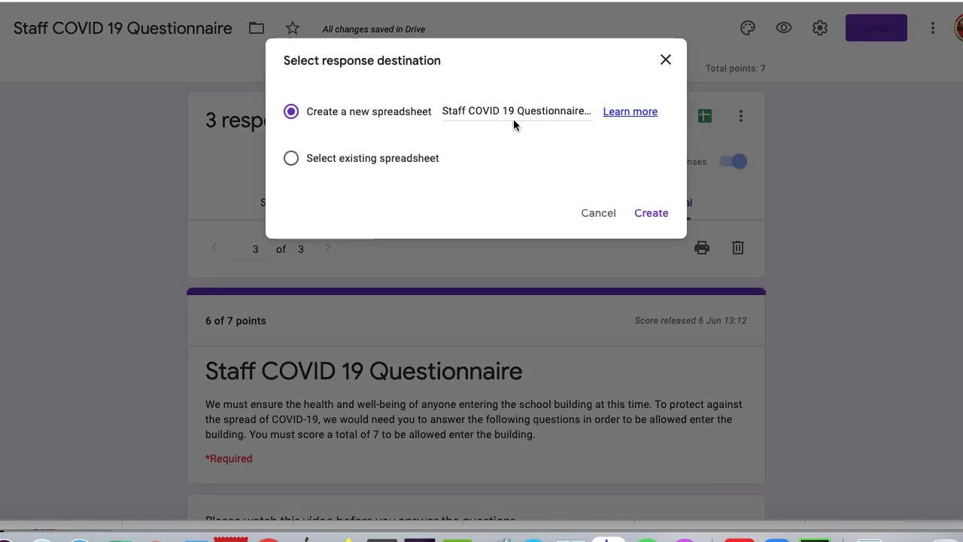
pyautogui.click(640, 213)
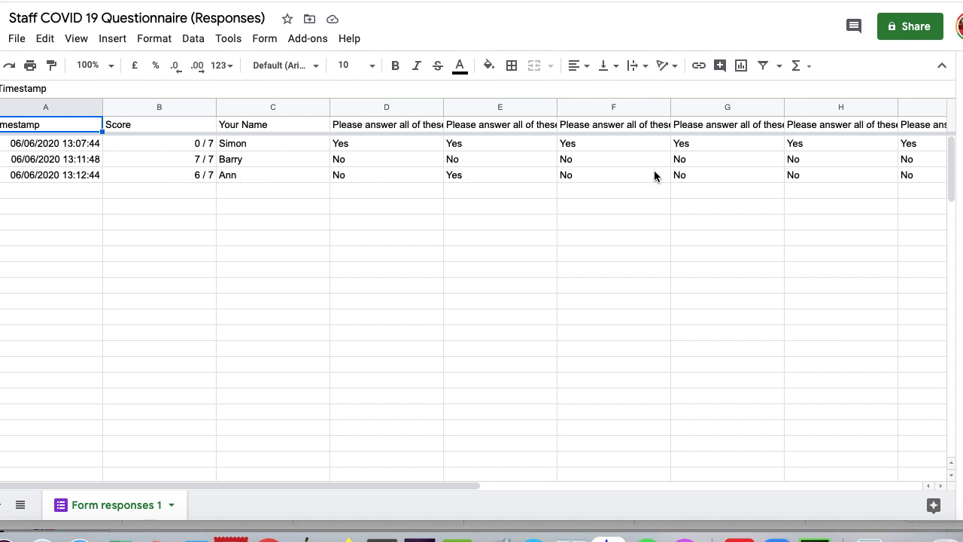
pyautogui.click(456, 174)
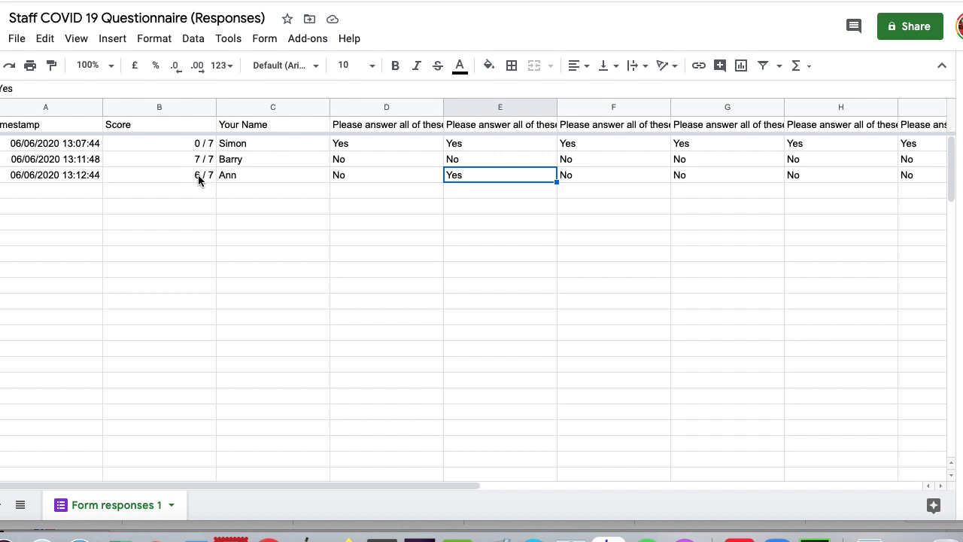
pyautogui.click(238, 176)
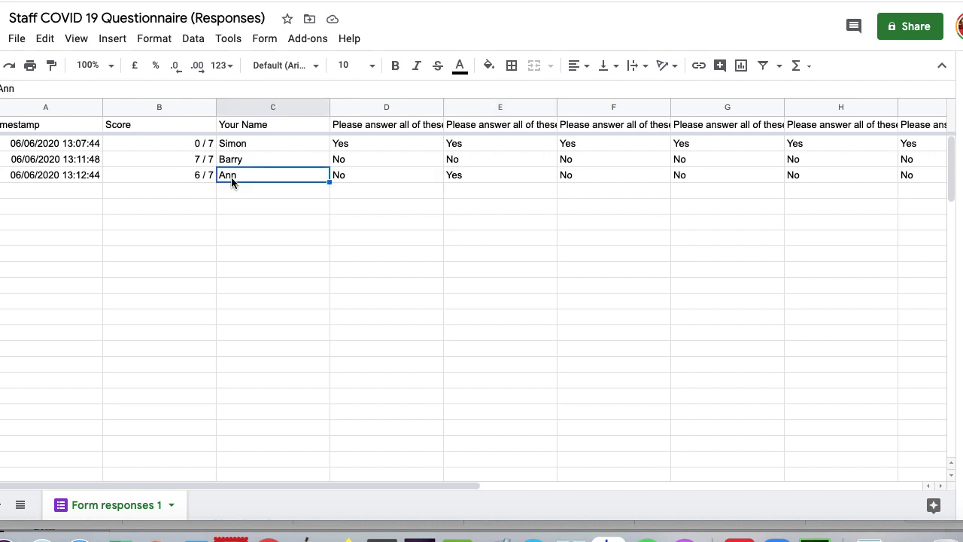
# Look across the answer columns of the response spreadsheet and switch to the COVID–19 Project Staff Questionnaire form.
pyautogui.hscroll(2, 283, 183)
pyautogui.hscroll(-2, 285, 182)
pyautogui.hotkey('ctrl', 'shift', 'Tab')
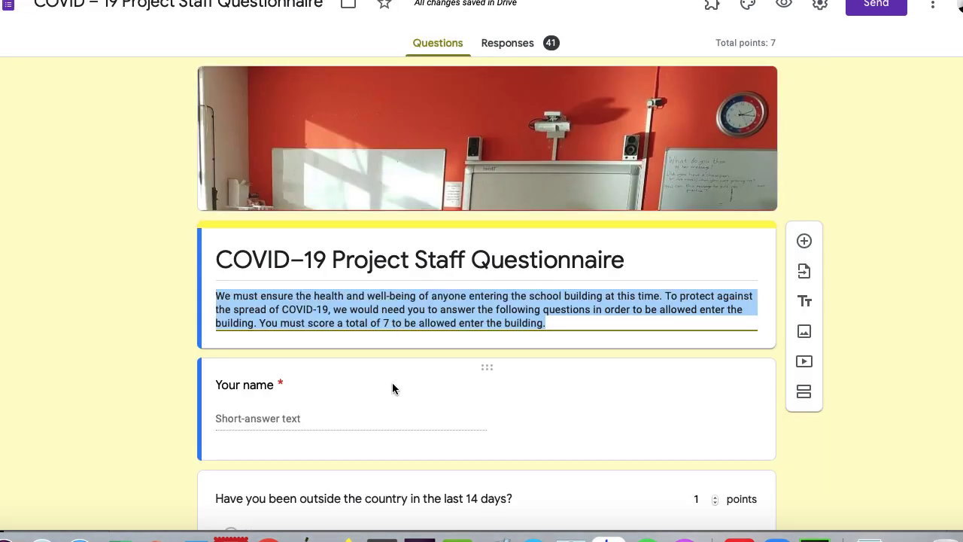
# Open the answer key of the question on being outside the country in the last 14 days and read its incorrect-answer feedback.
pyautogui.scroll(-1, 392, 386)
pyautogui.scroll(-3, 392, 385)
pyautogui.scroll(-2, 392, 388)
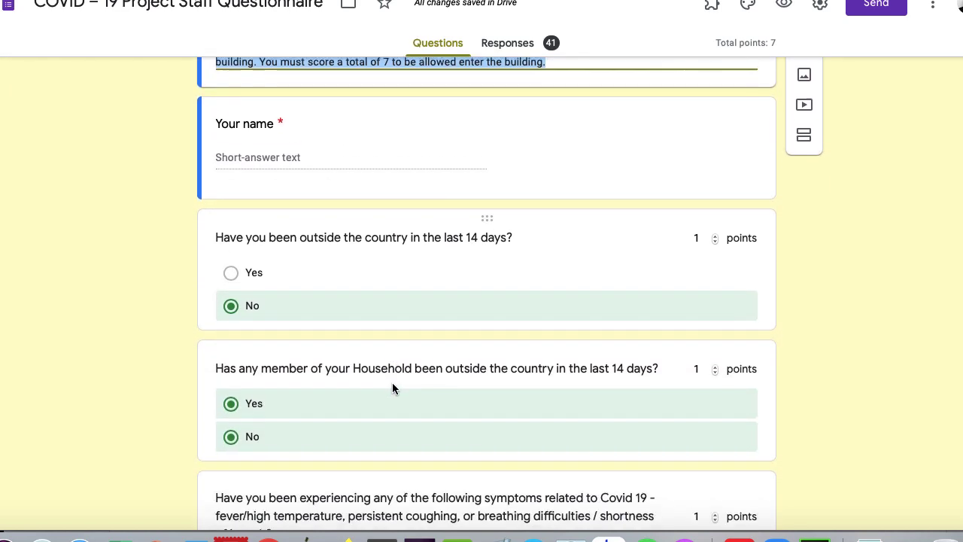
pyautogui.scroll(-1, 391, 410)
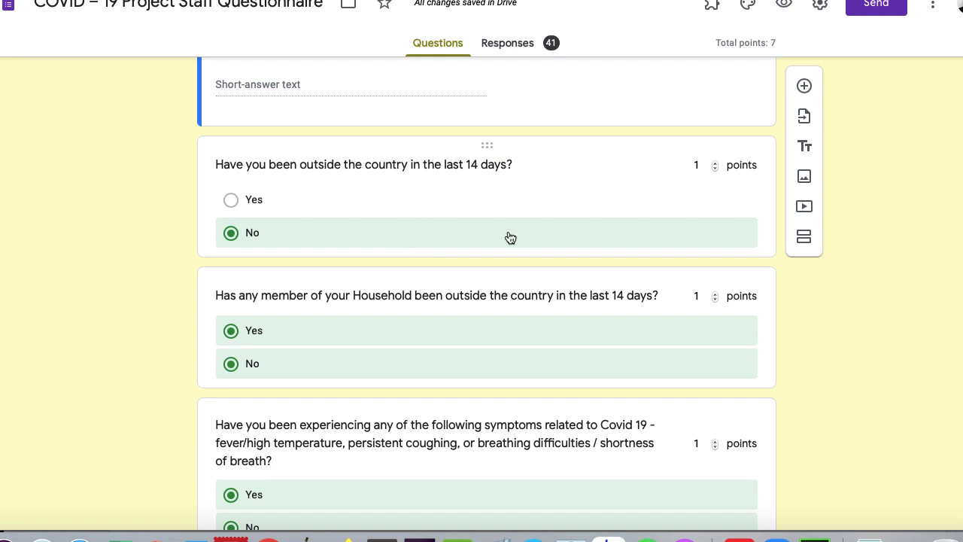
pyautogui.click(417, 237)
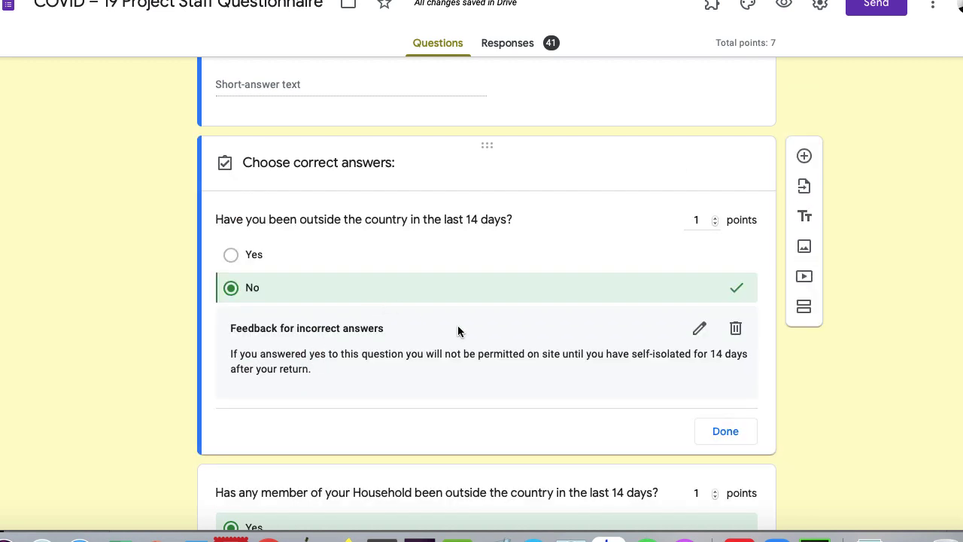
pyautogui.scroll(-1, 283, 361)
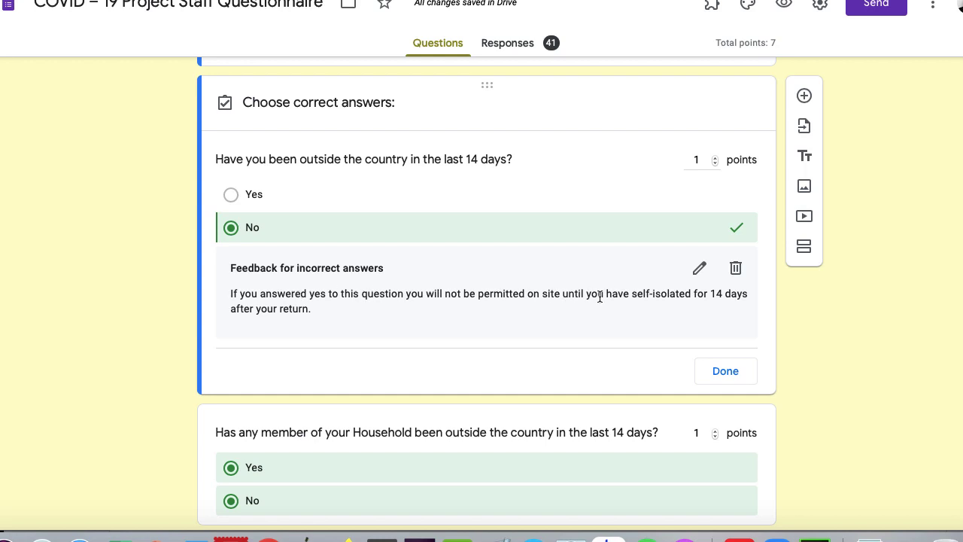
# Open the answer keys of the household travel question and the personal symptoms question to read their incorrect-answer feedback.
pyautogui.scroll(-3, 531, 310)
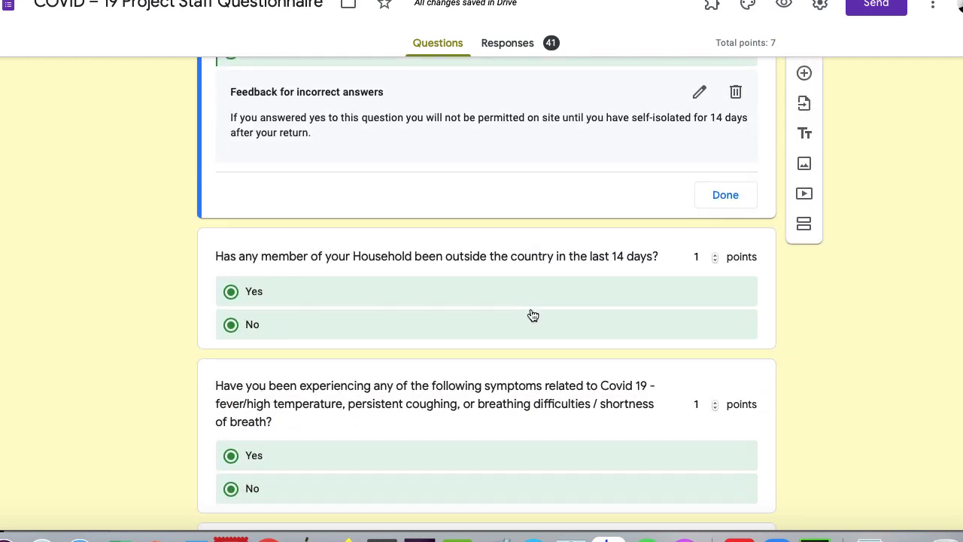
pyautogui.click(402, 275)
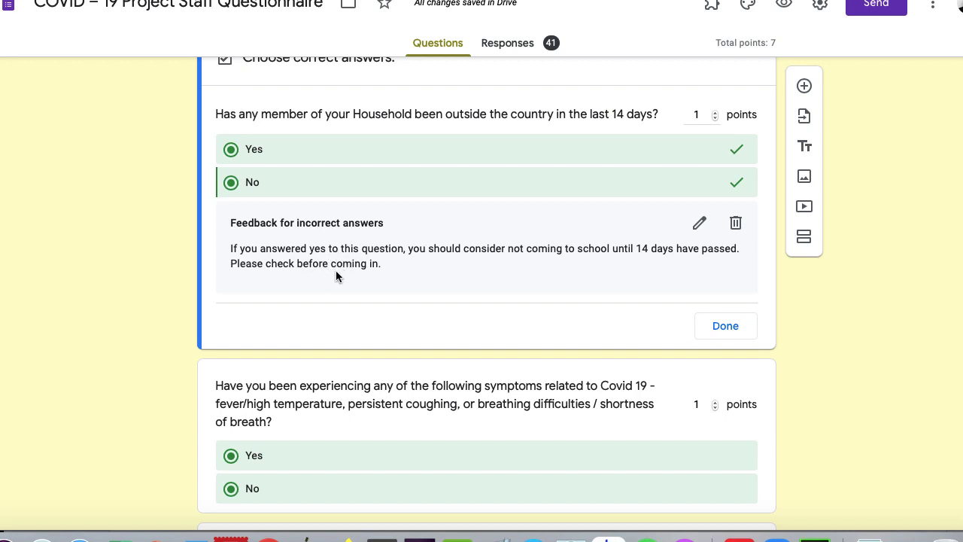
pyautogui.scroll(-5, 349, 276)
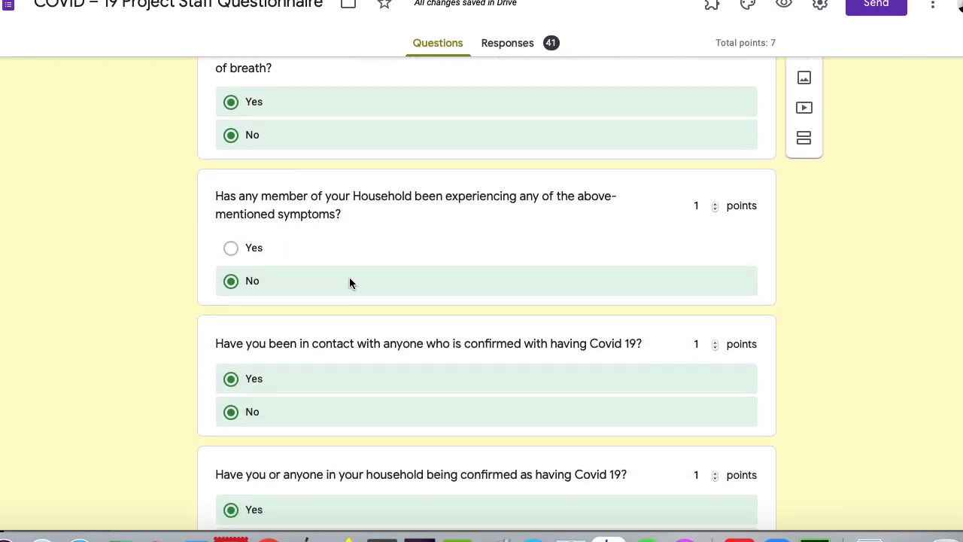
pyautogui.scroll(1, 349, 282)
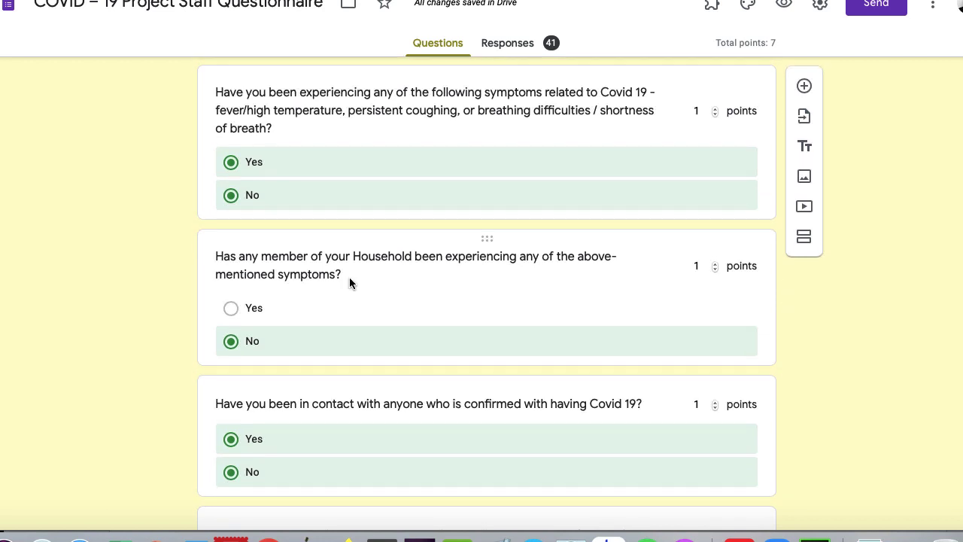
pyautogui.click(366, 188)
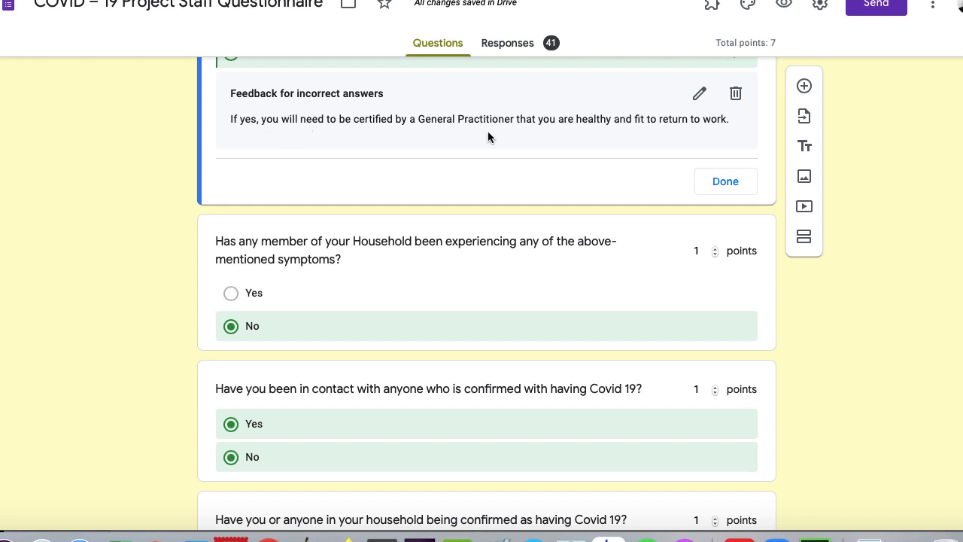
# Return to the Staff COVID 19 Questionnaire's third individual response and review its marked grid answers down to the correct answers section.
pyautogui.scroll(1, 488, 137)
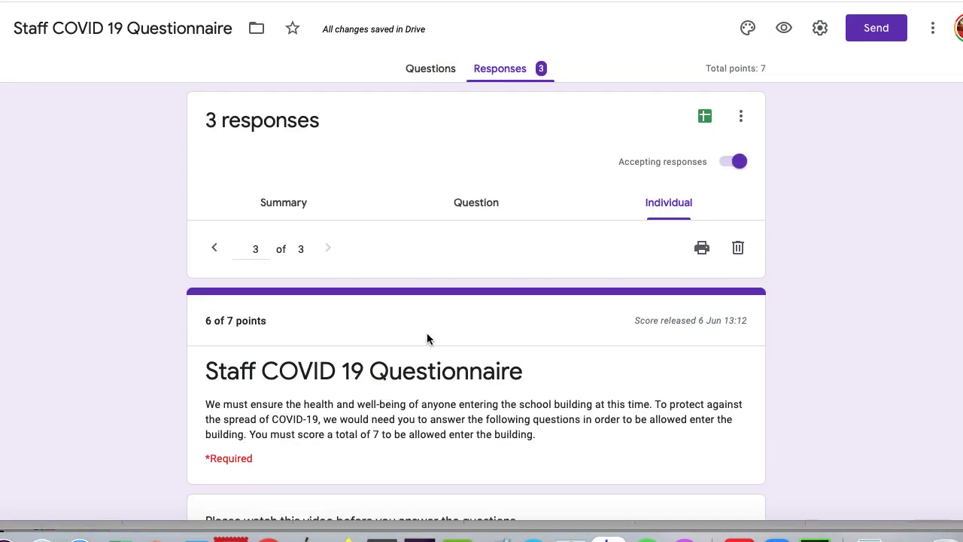
pyautogui.scroll(-10, 427, 331)
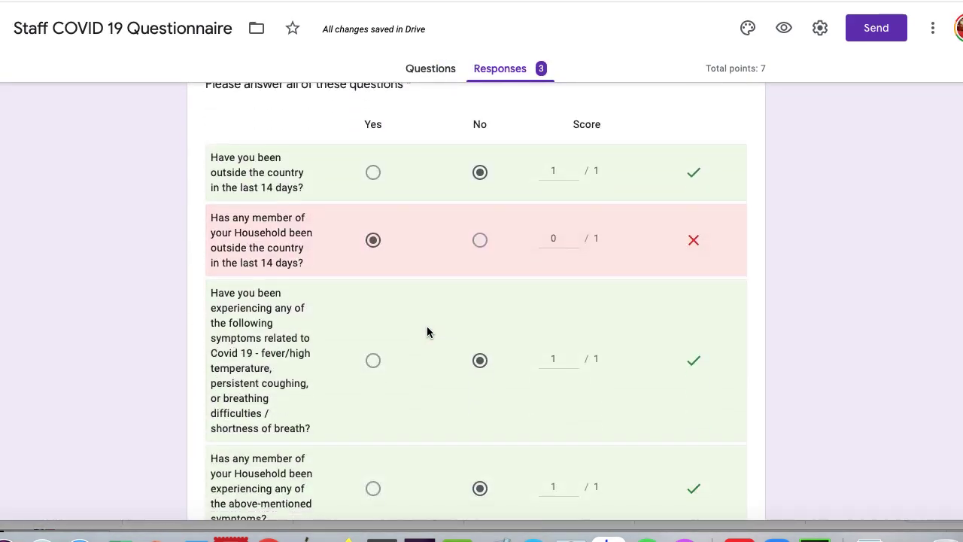
pyautogui.scroll(-3, 426, 327)
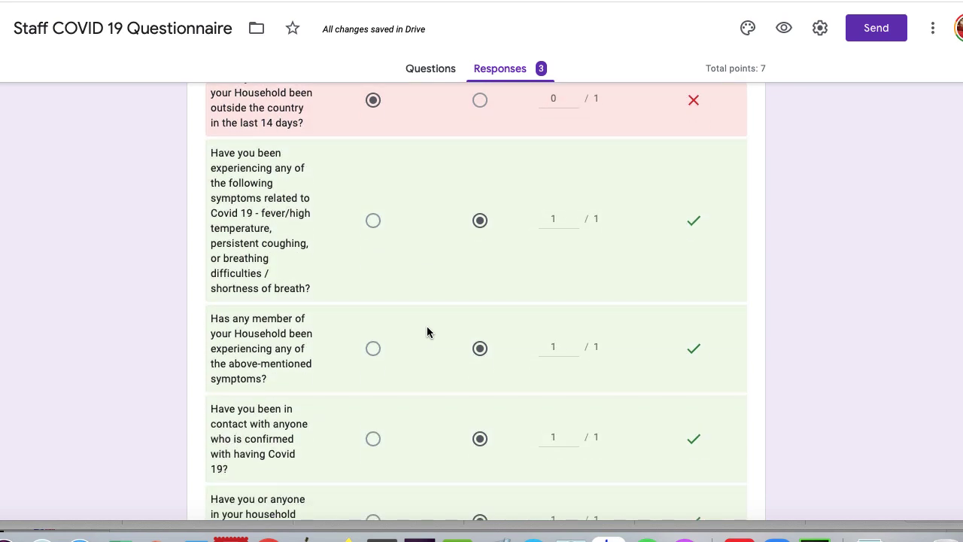
pyautogui.scroll(-3, 426, 332)
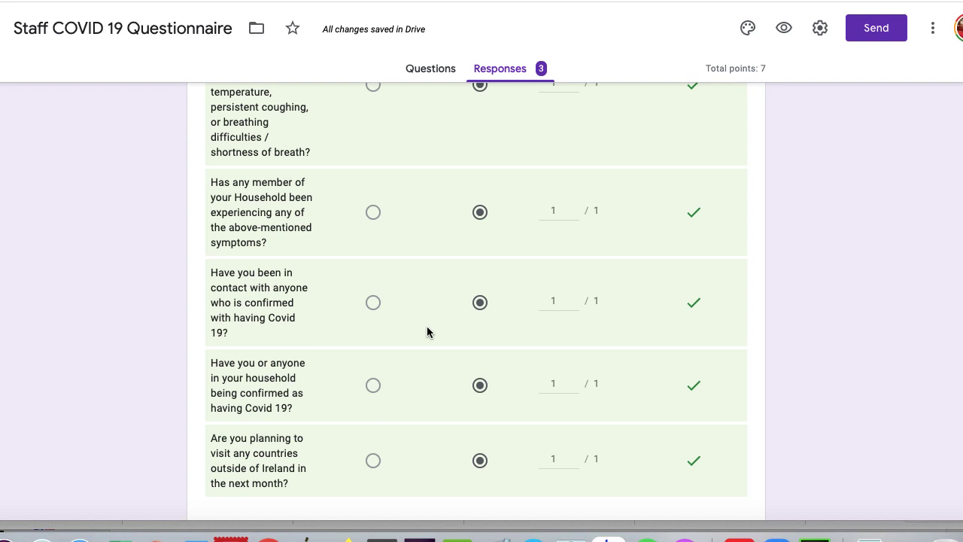
pyautogui.scroll(-4, 434, 309)
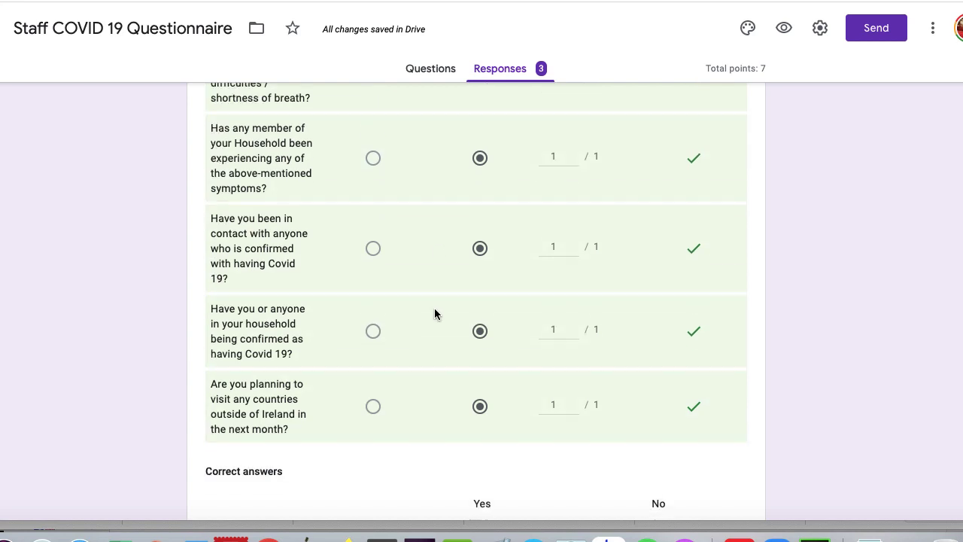
pyautogui.scroll(-1, 434, 314)
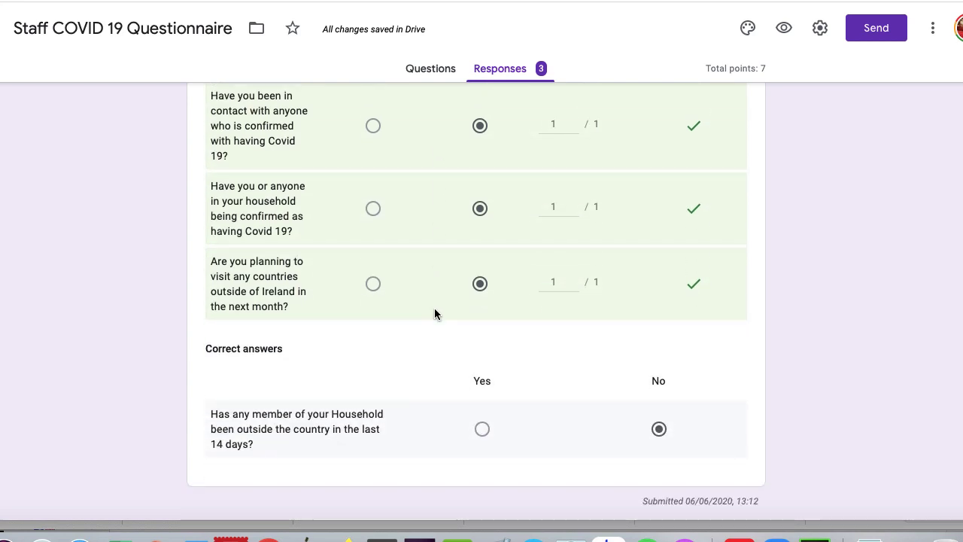